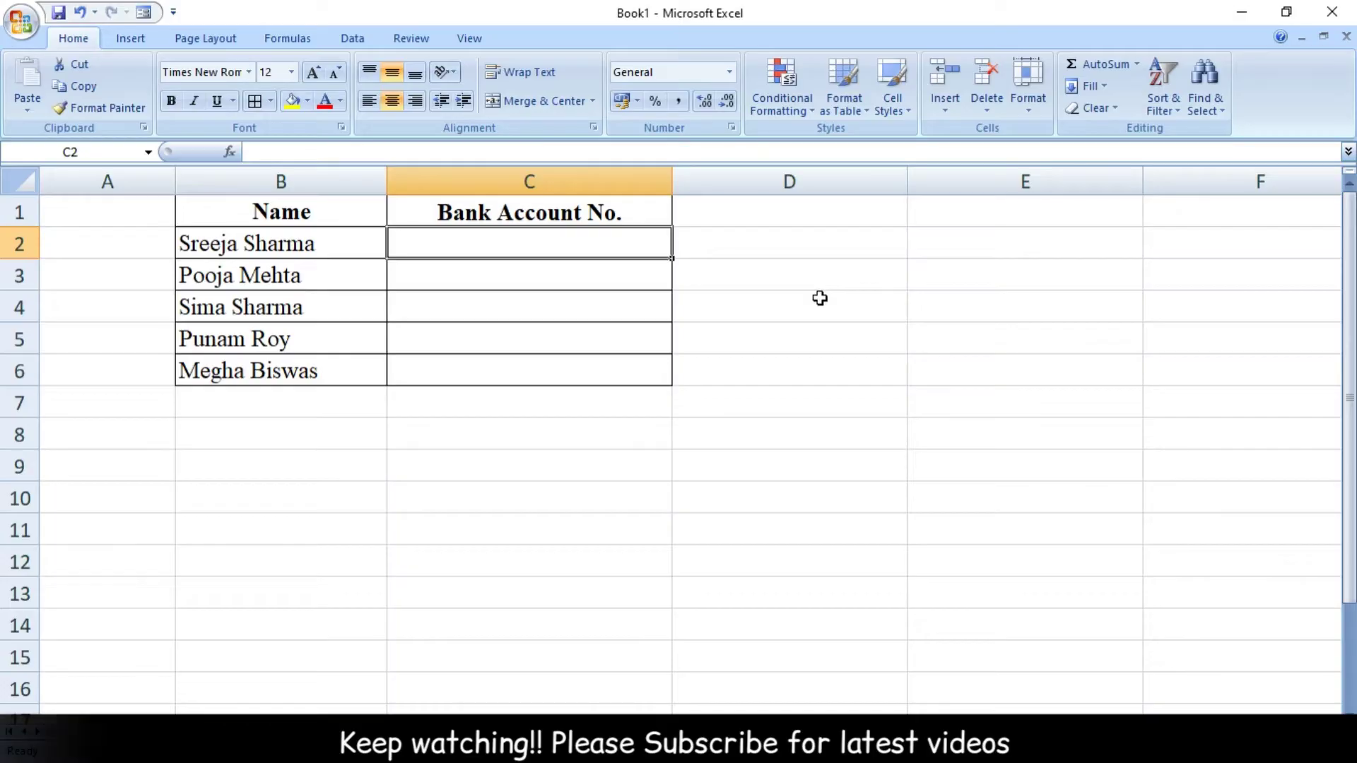
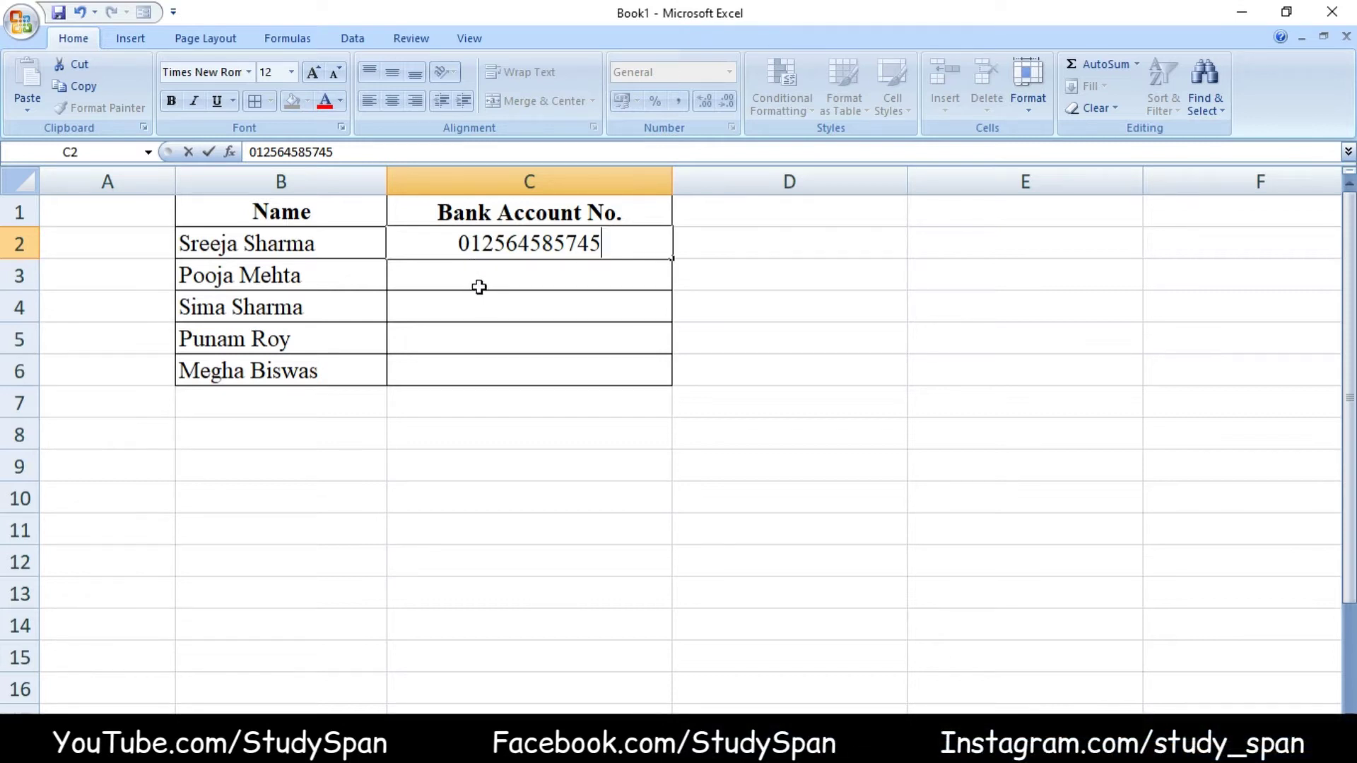
- Enter the 12-digit bank account number starting with 0 into C2
key(Return)
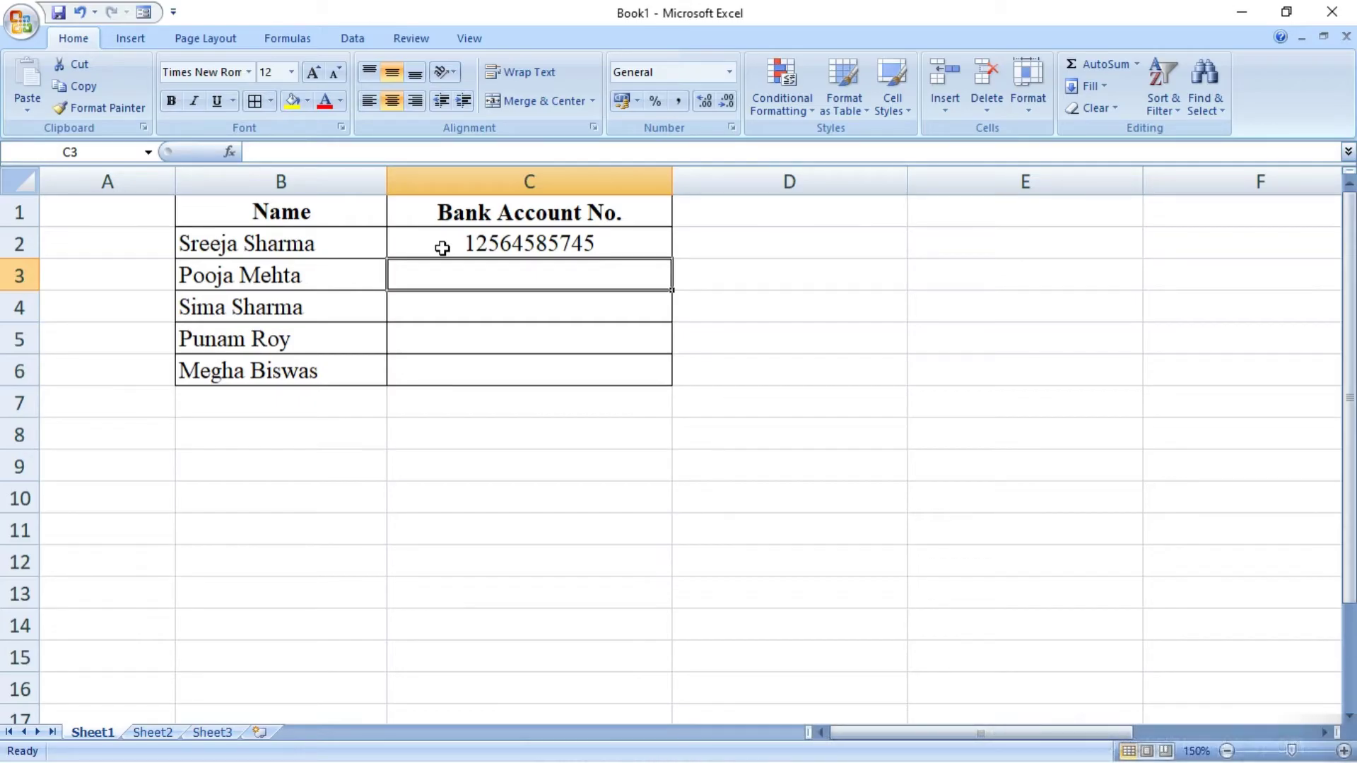
click(443, 249)
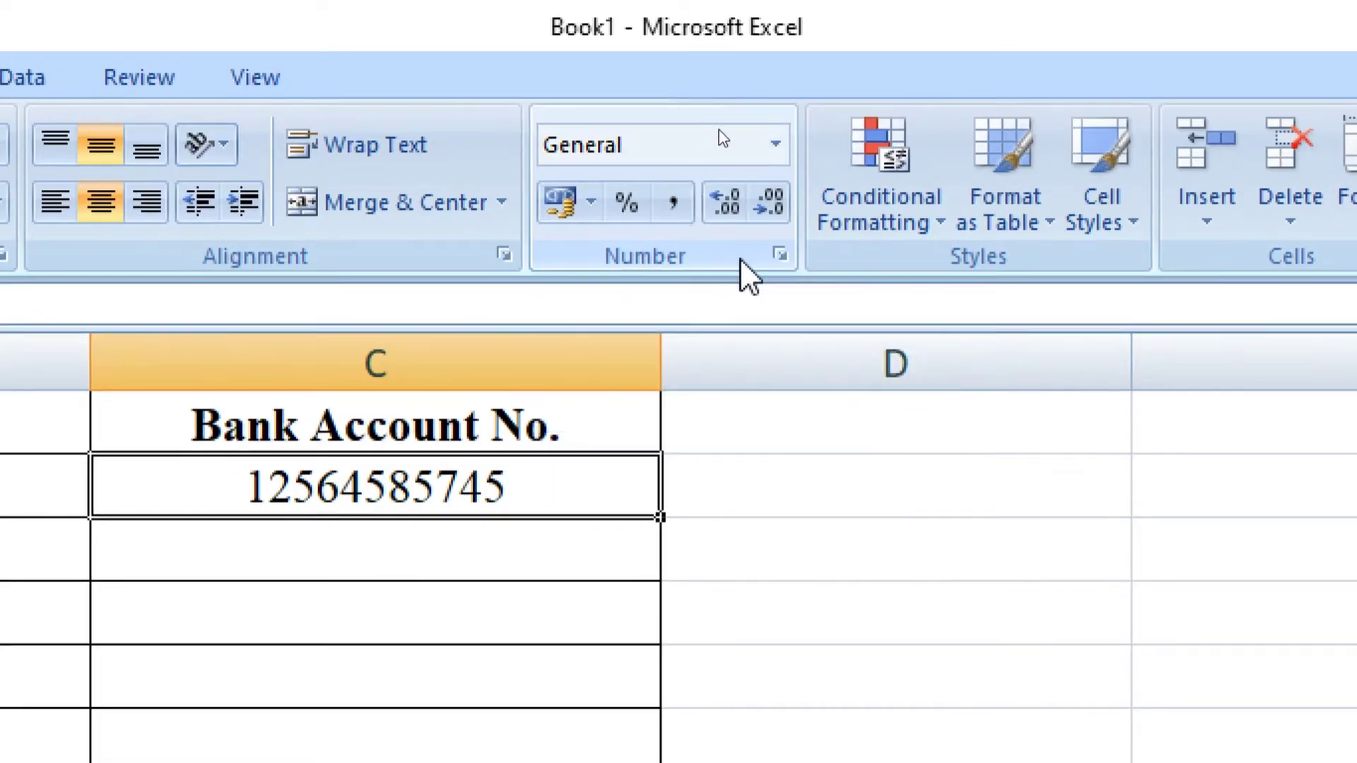
click(780, 255)
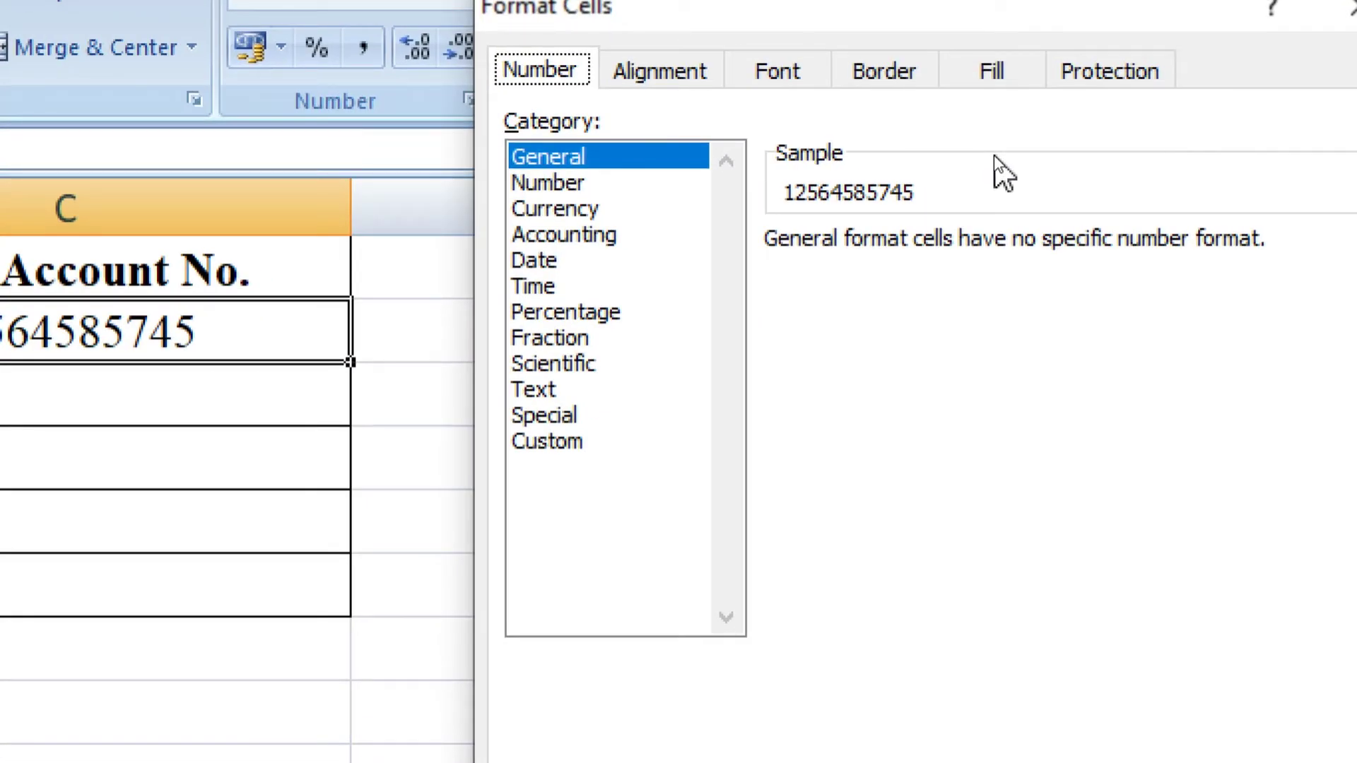
click(588, 446)
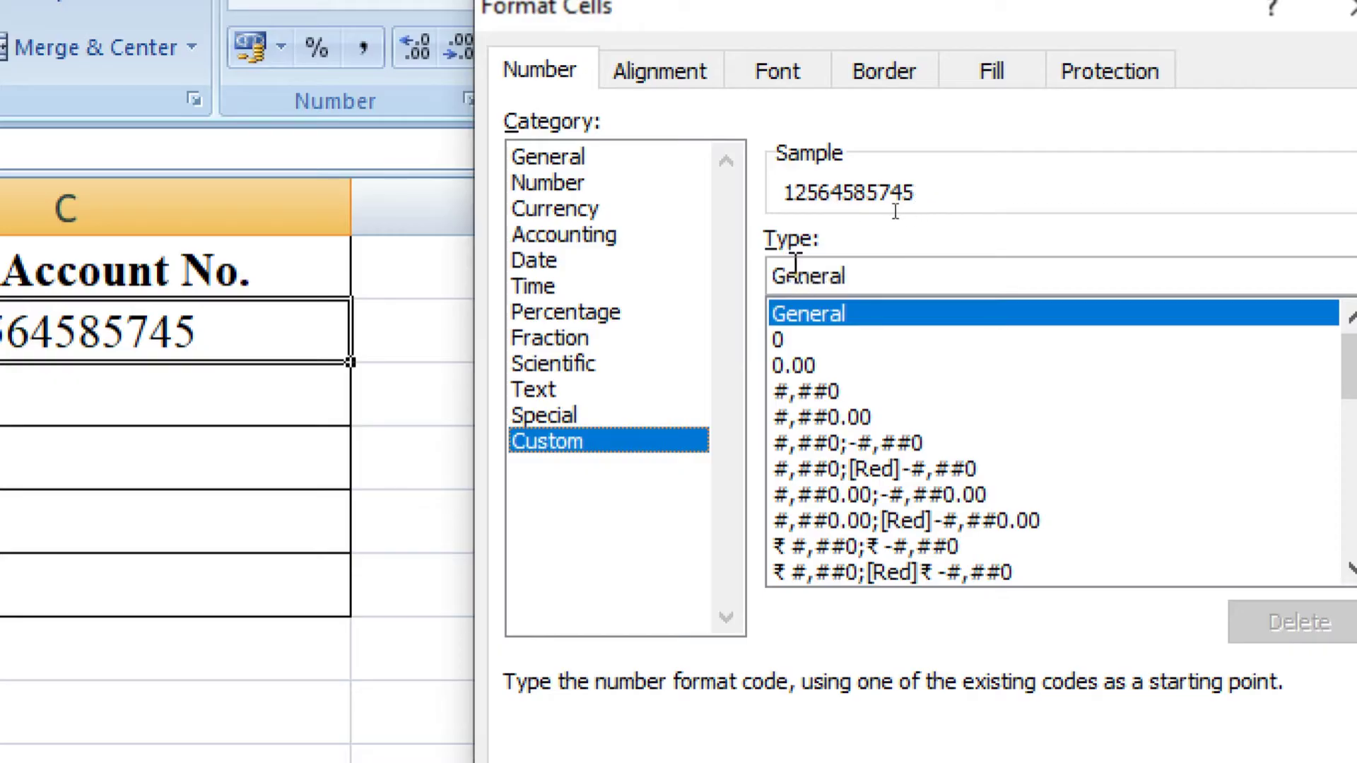
click(875, 274)
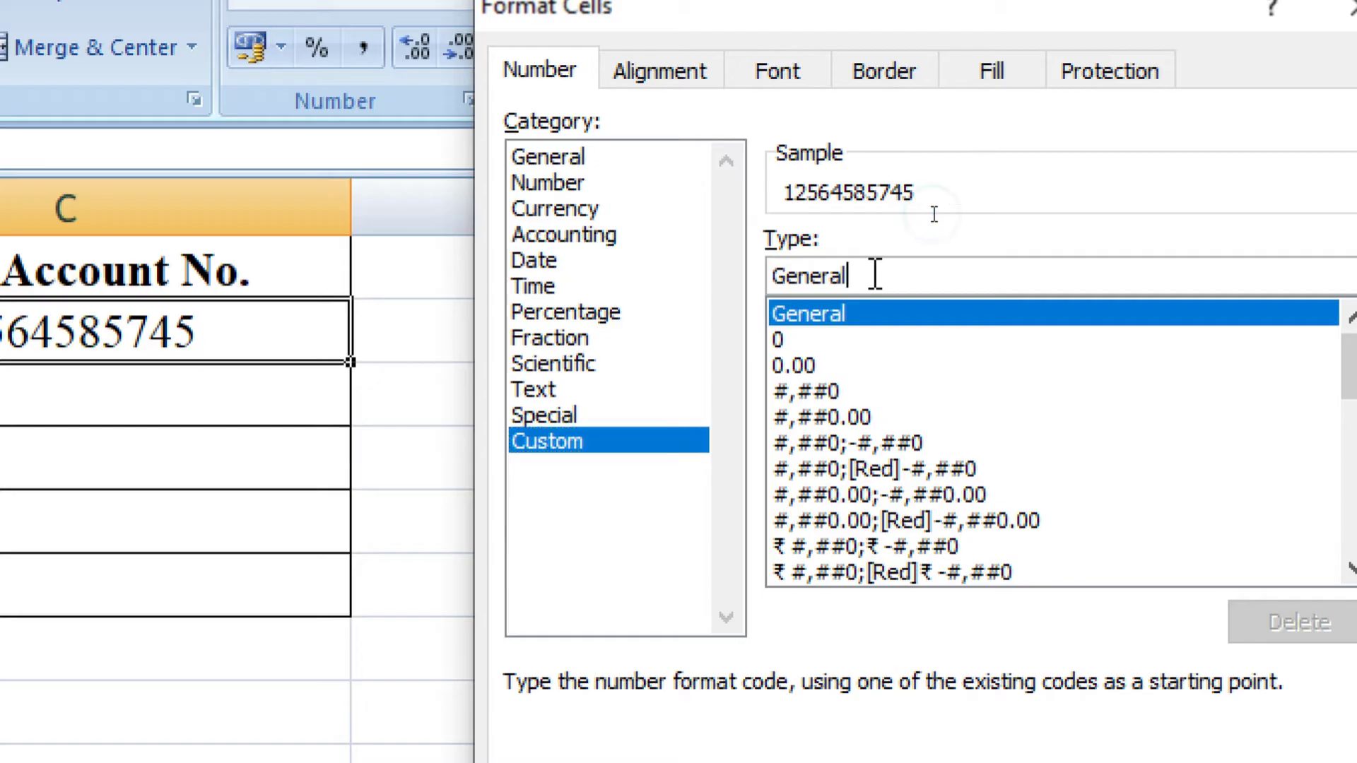
key(BackSpace)
key(BackSpace)
key(BackSpace)
key(BackSpace)
key(BackSpace)
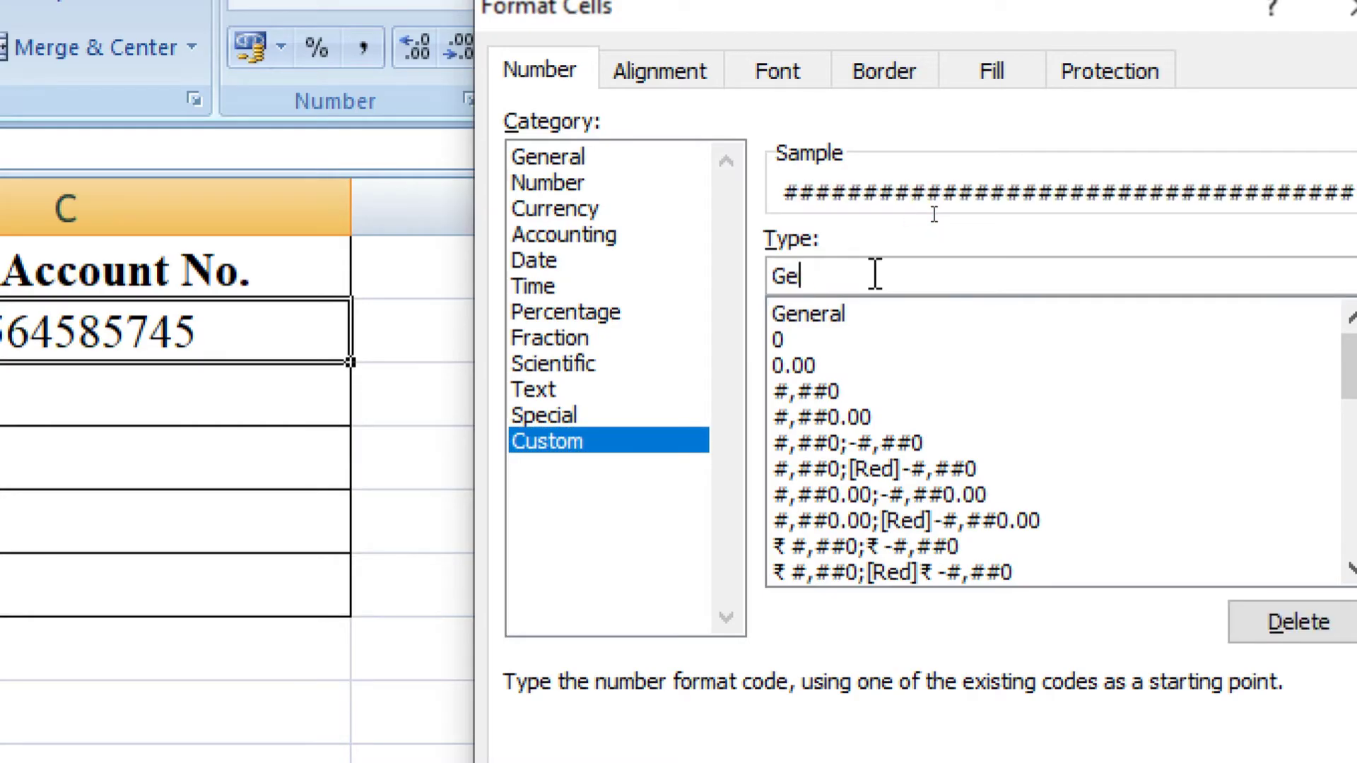
key(BackSpace)
key(BackSpace)
text(00)
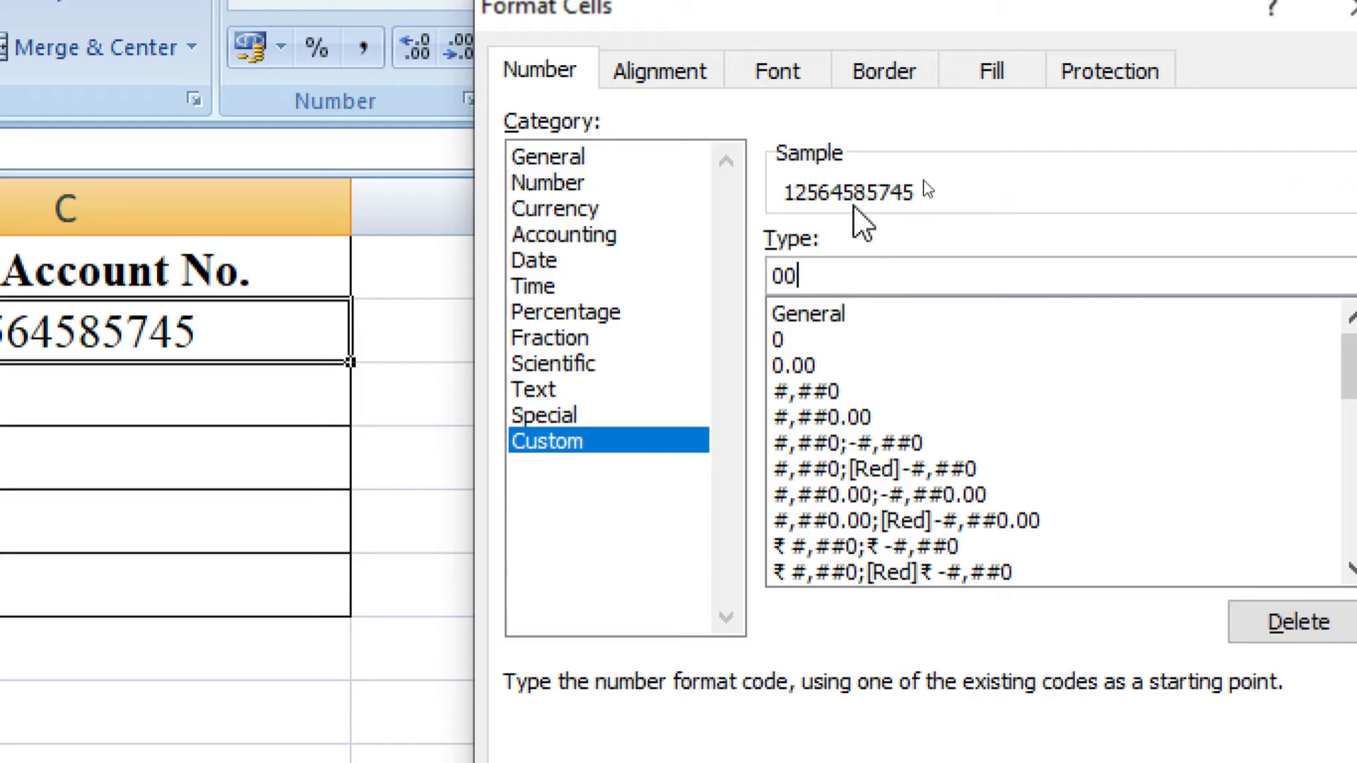
text(0000000)
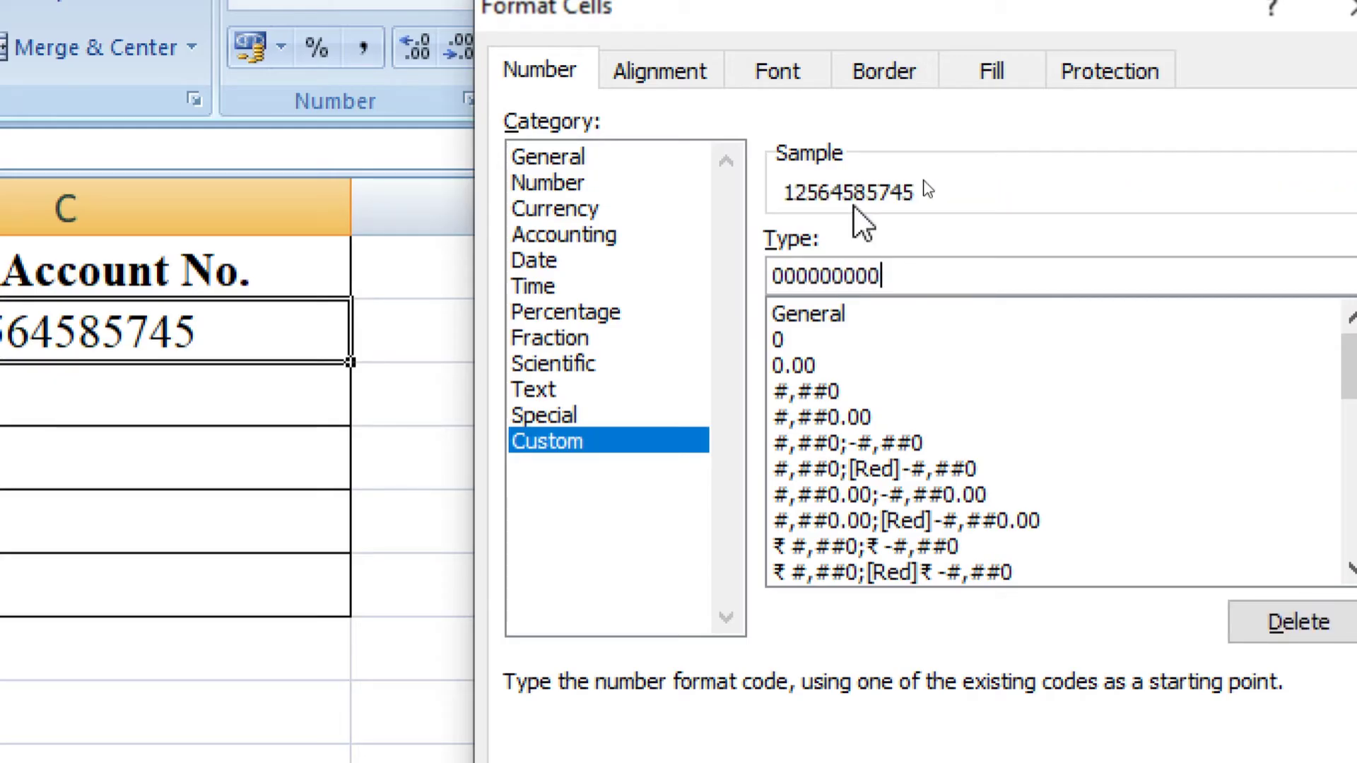
text(00)
text(0)
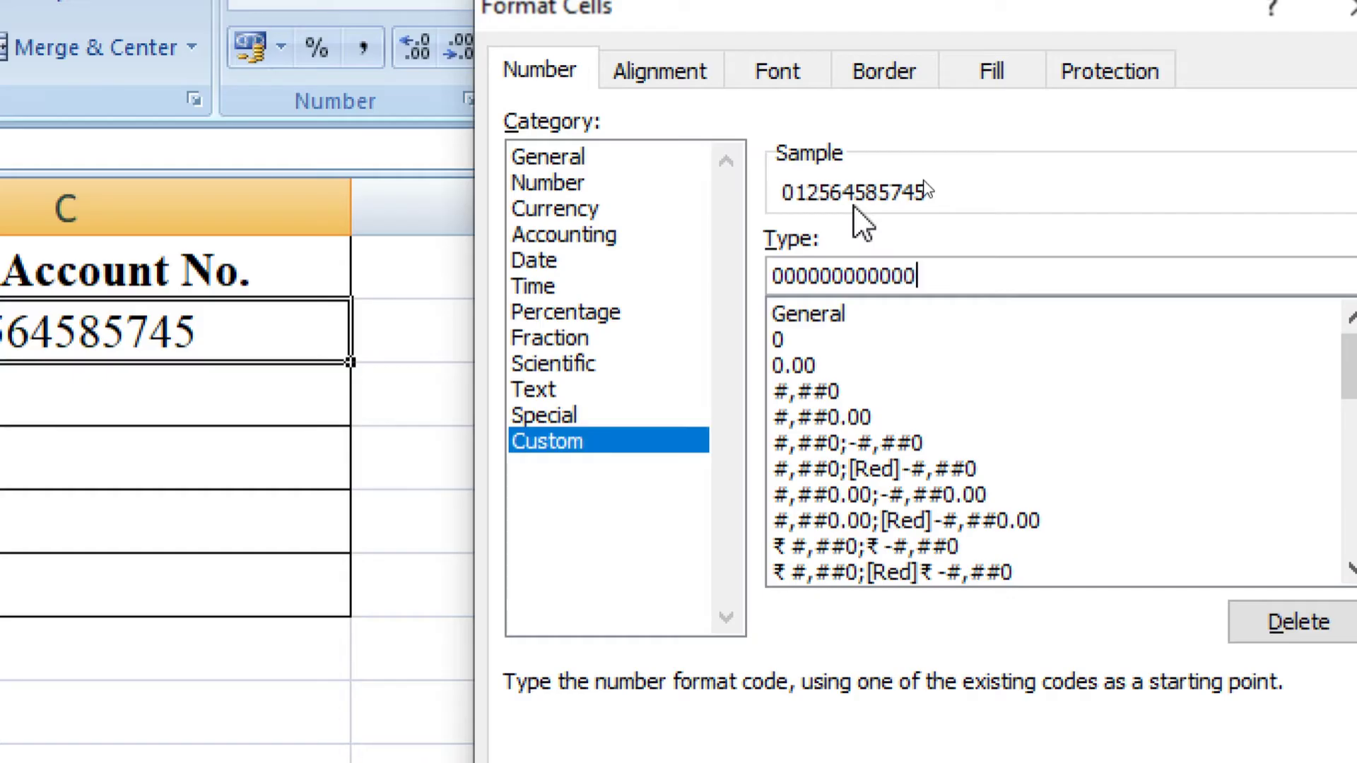
text(0)
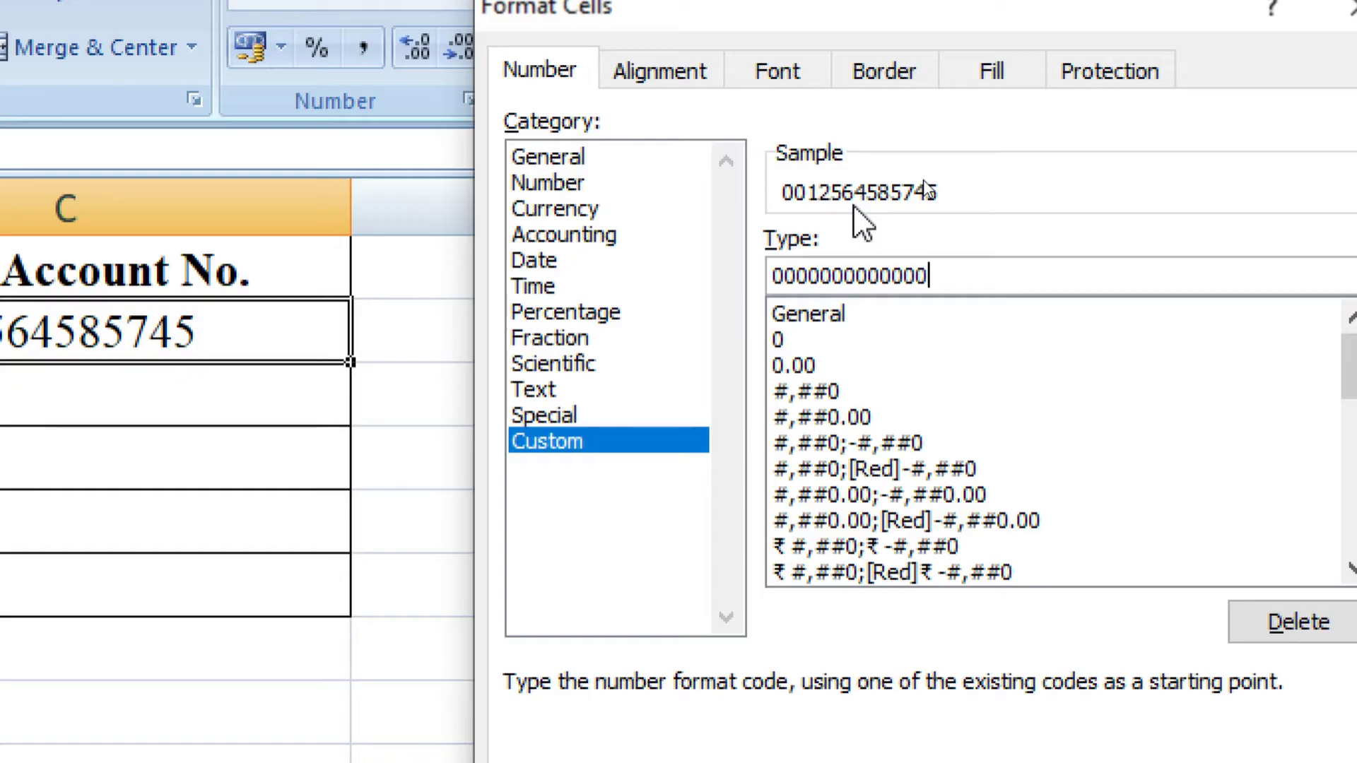
key(BackSpace)
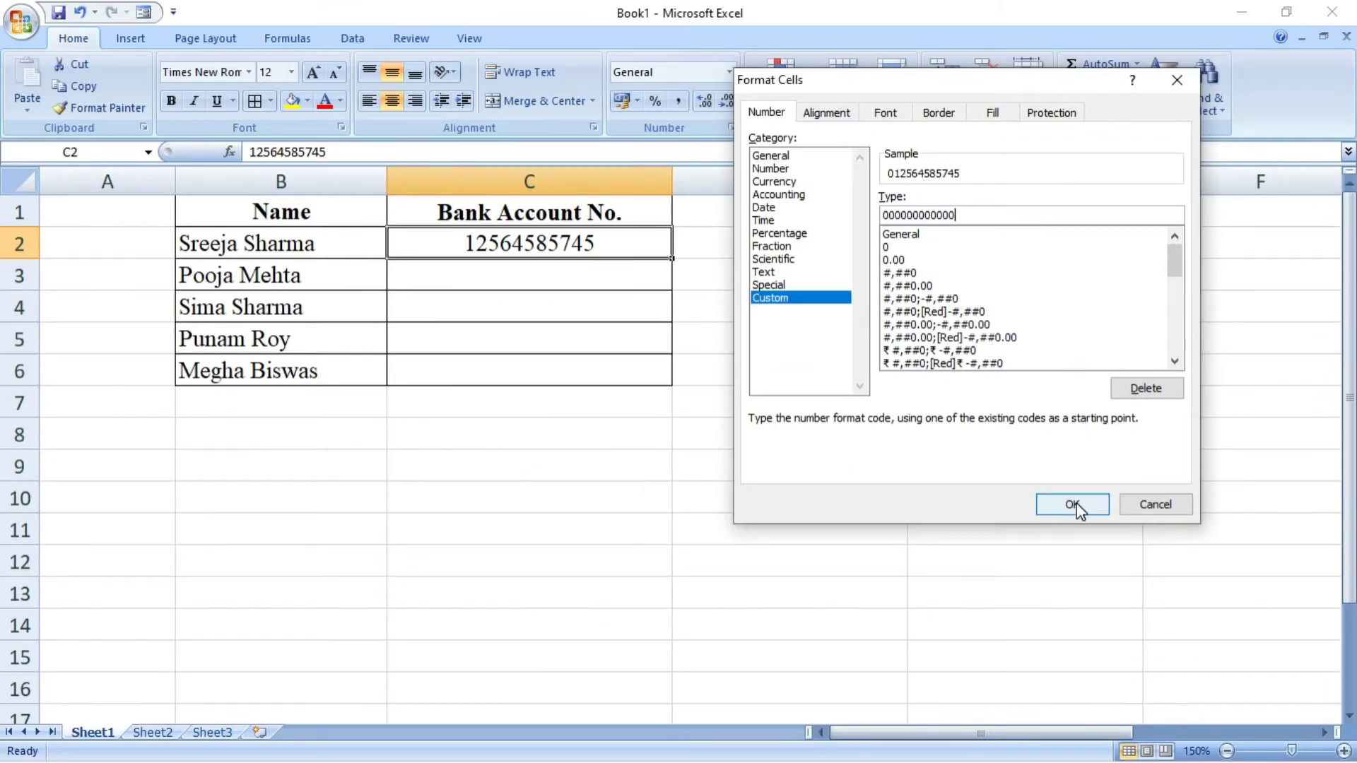
click(1072, 505)
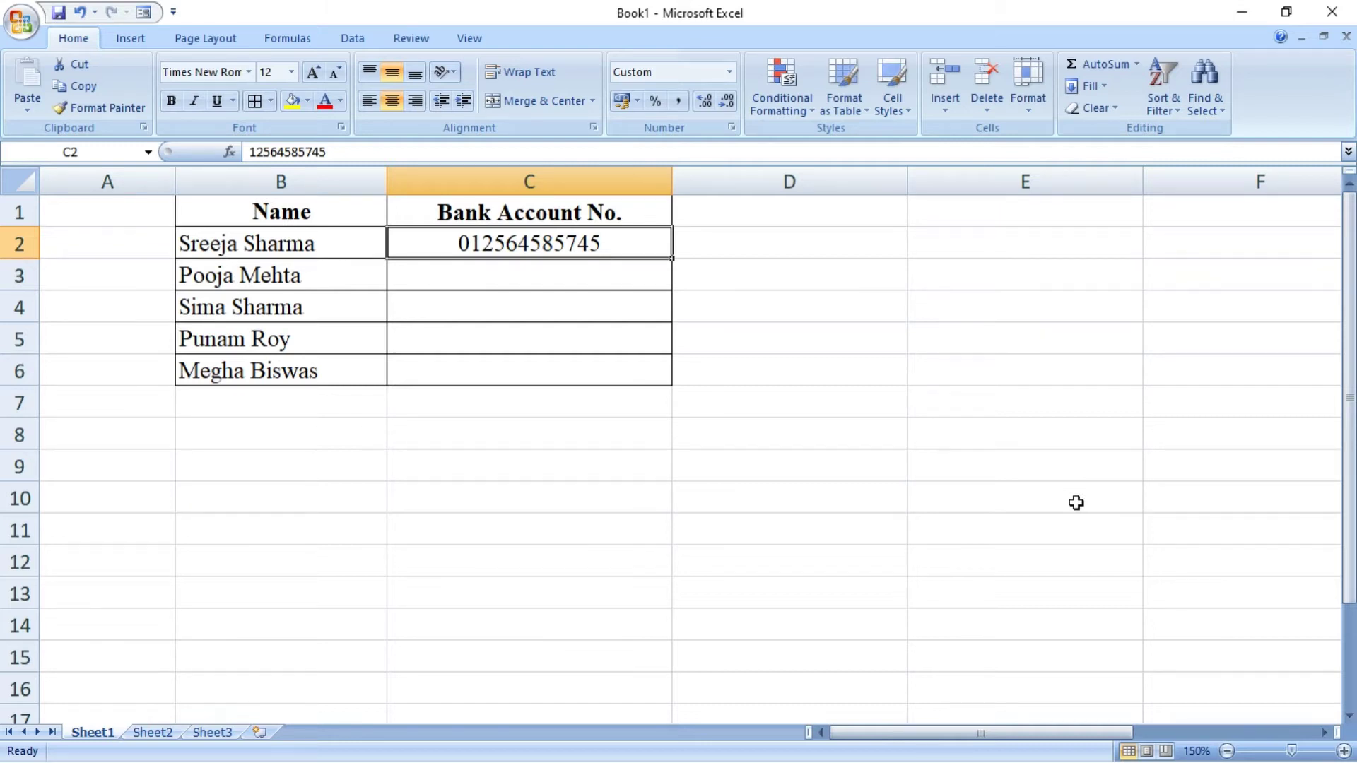
click(642, 281)
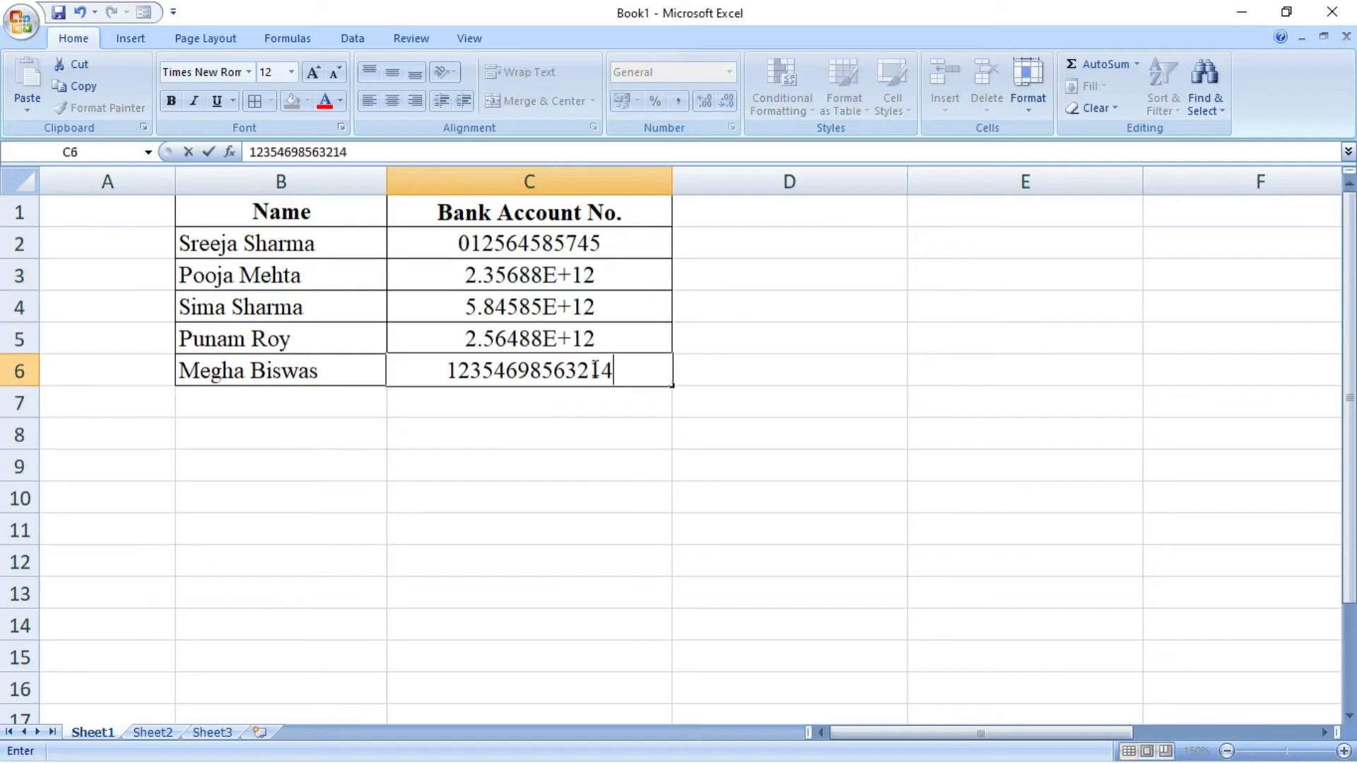
- Enter the remaining bank account numbers into C3 through C6
key(Return)
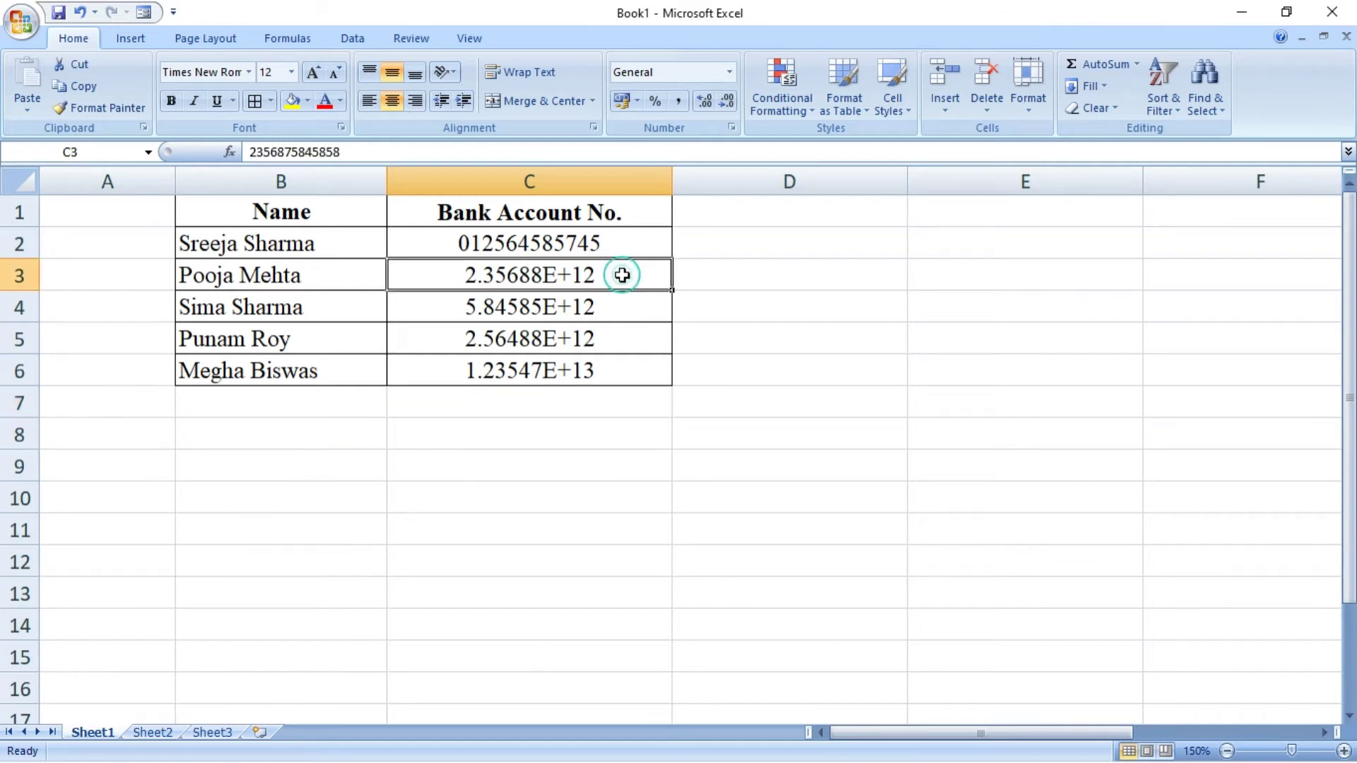
drag(622, 275, 618, 365)
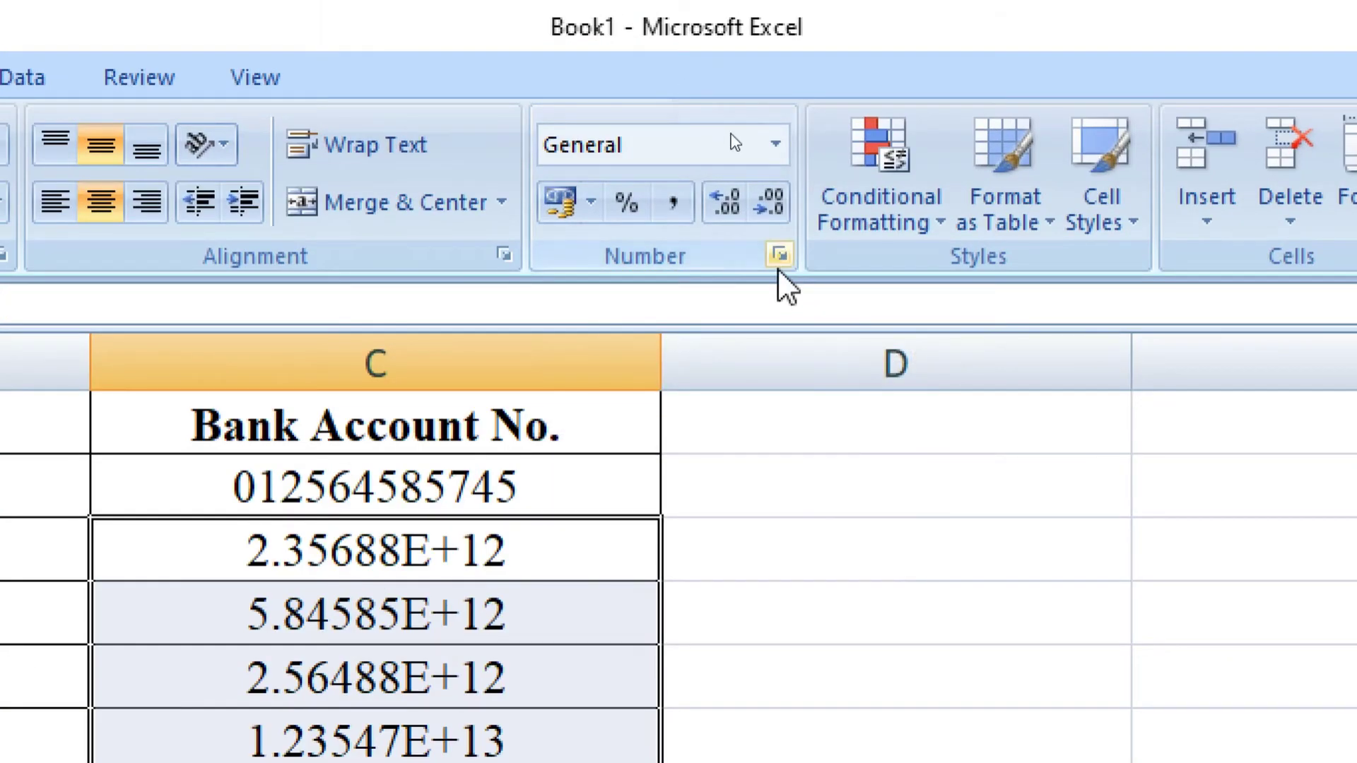
click(779, 257)
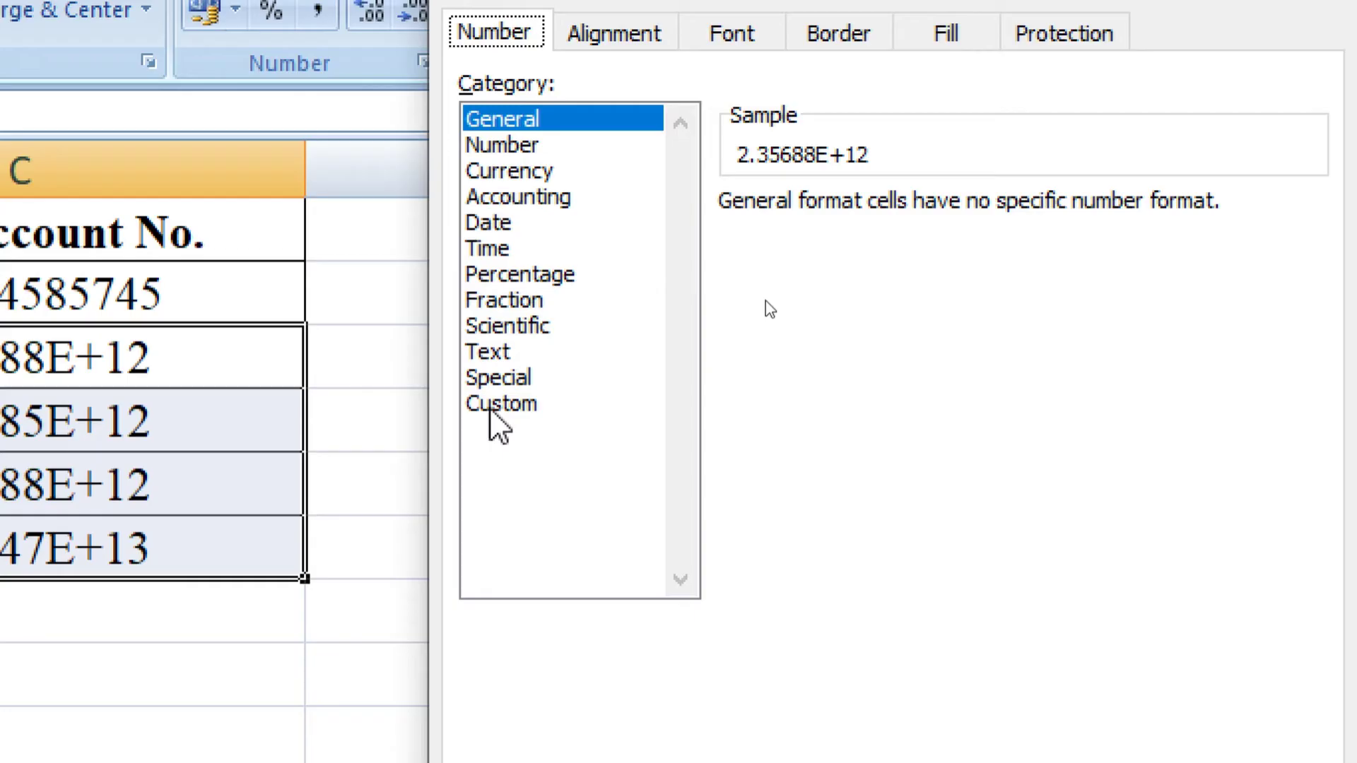
click(503, 402)
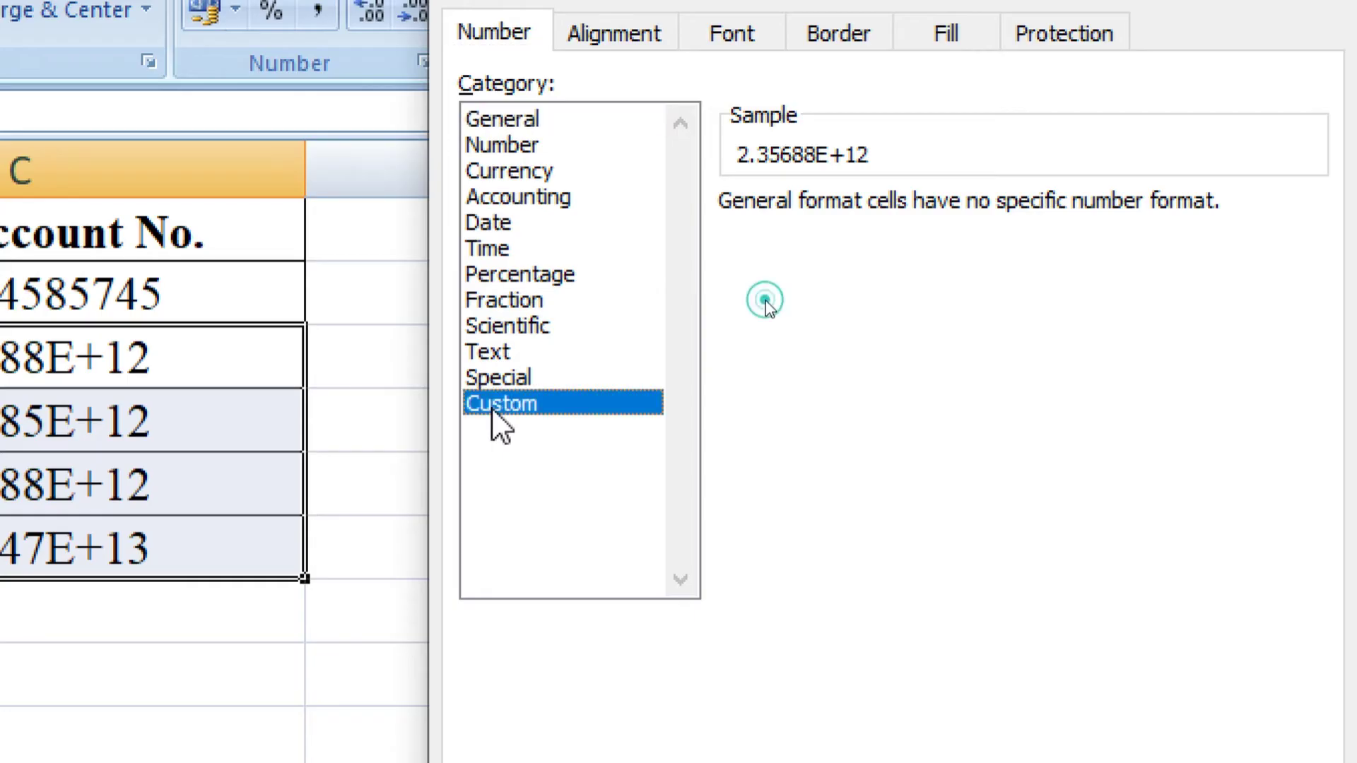
click(930, 214)
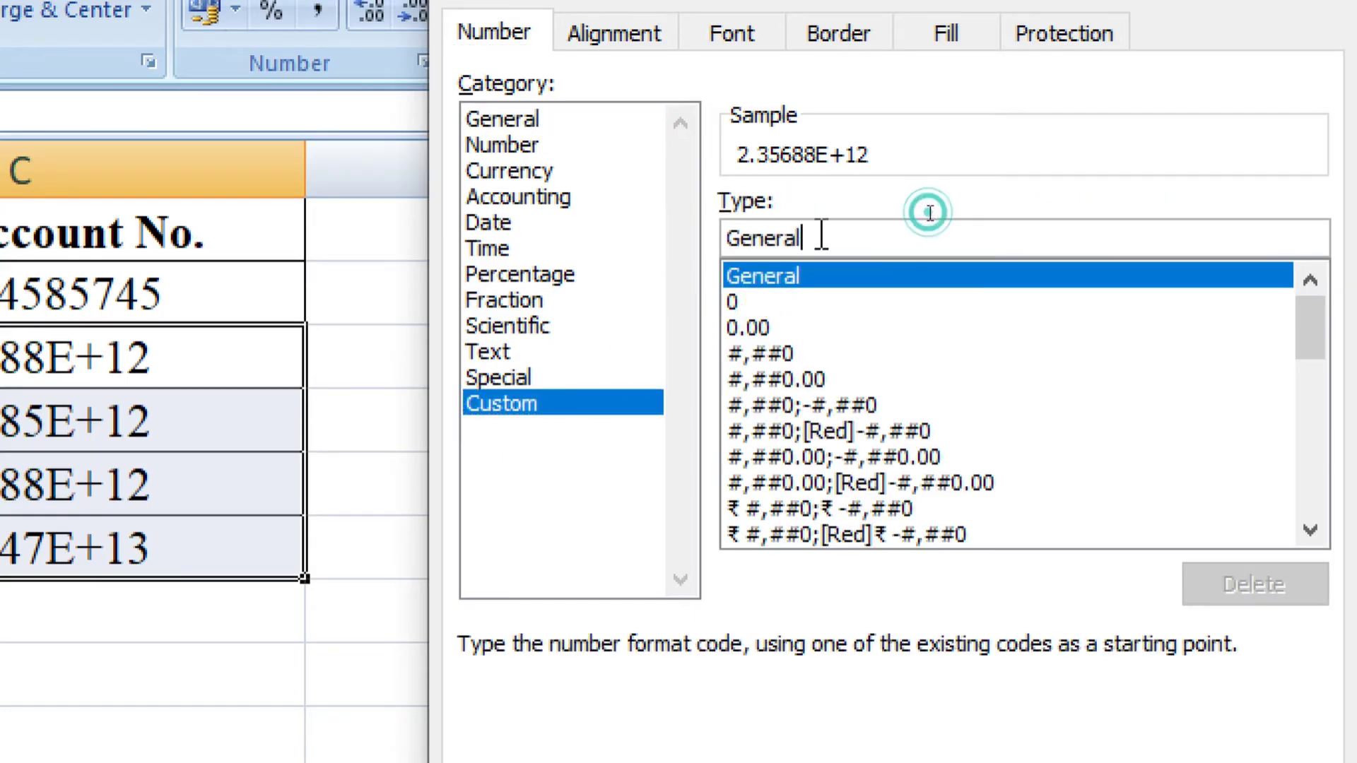
key(BackSpace)
key(BackSpace)
key(BackSpace)
key(BackSpace)
key(BackSpace)
key(BackSpace)
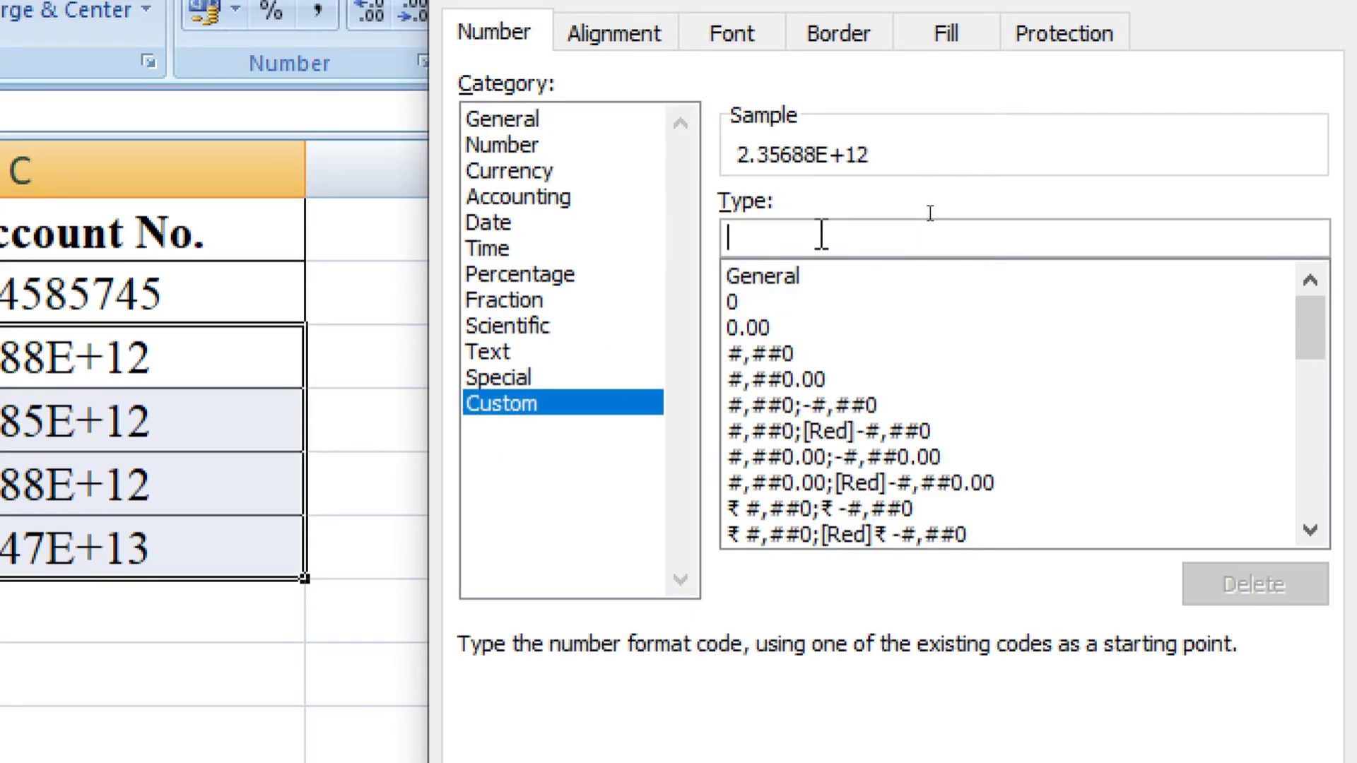
text(00)
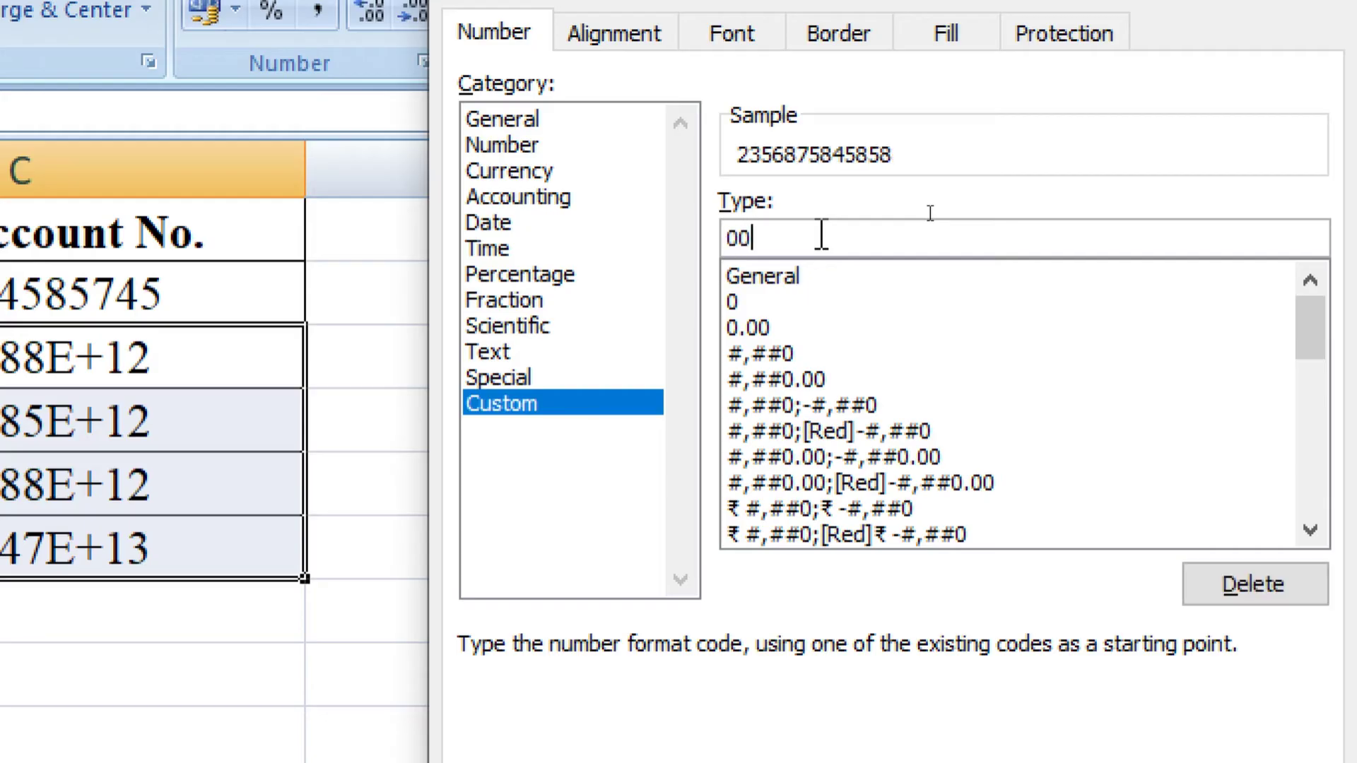
text(00000000)
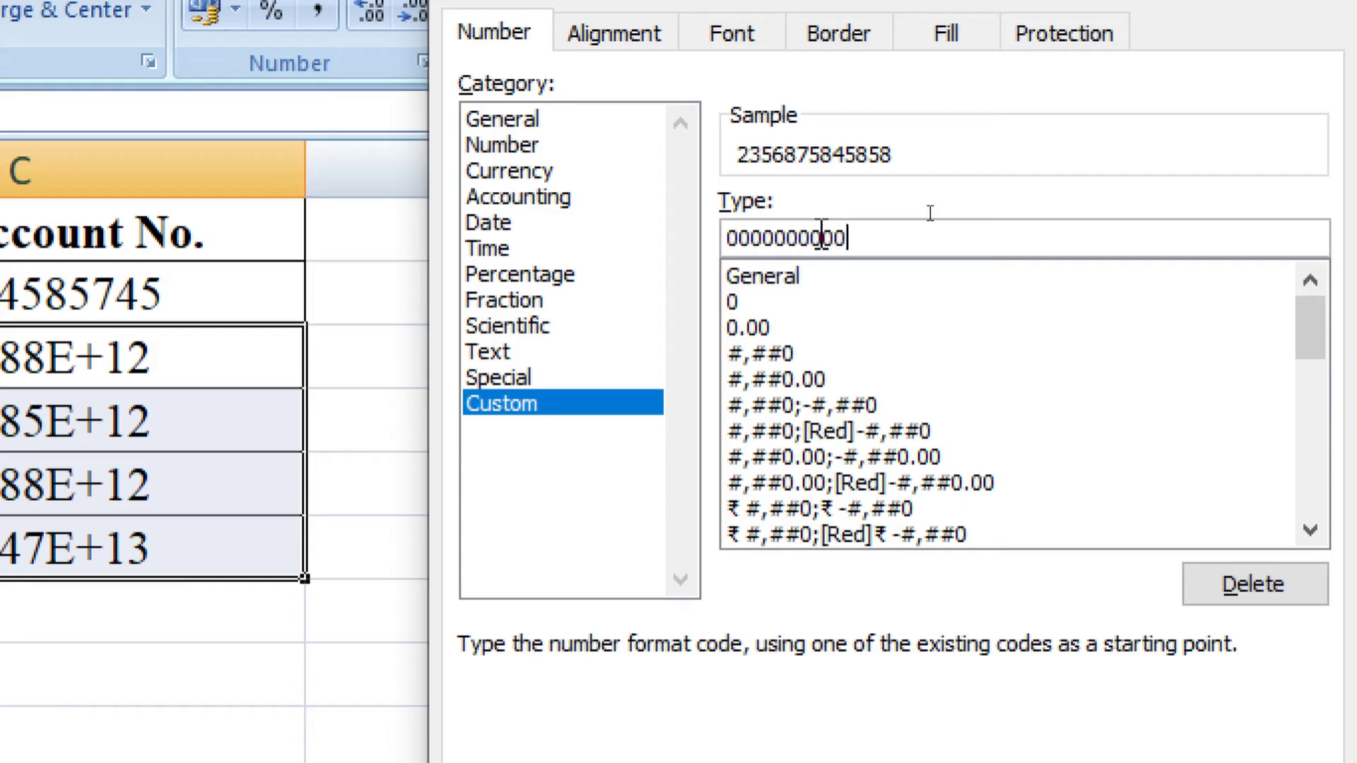
text(0000)
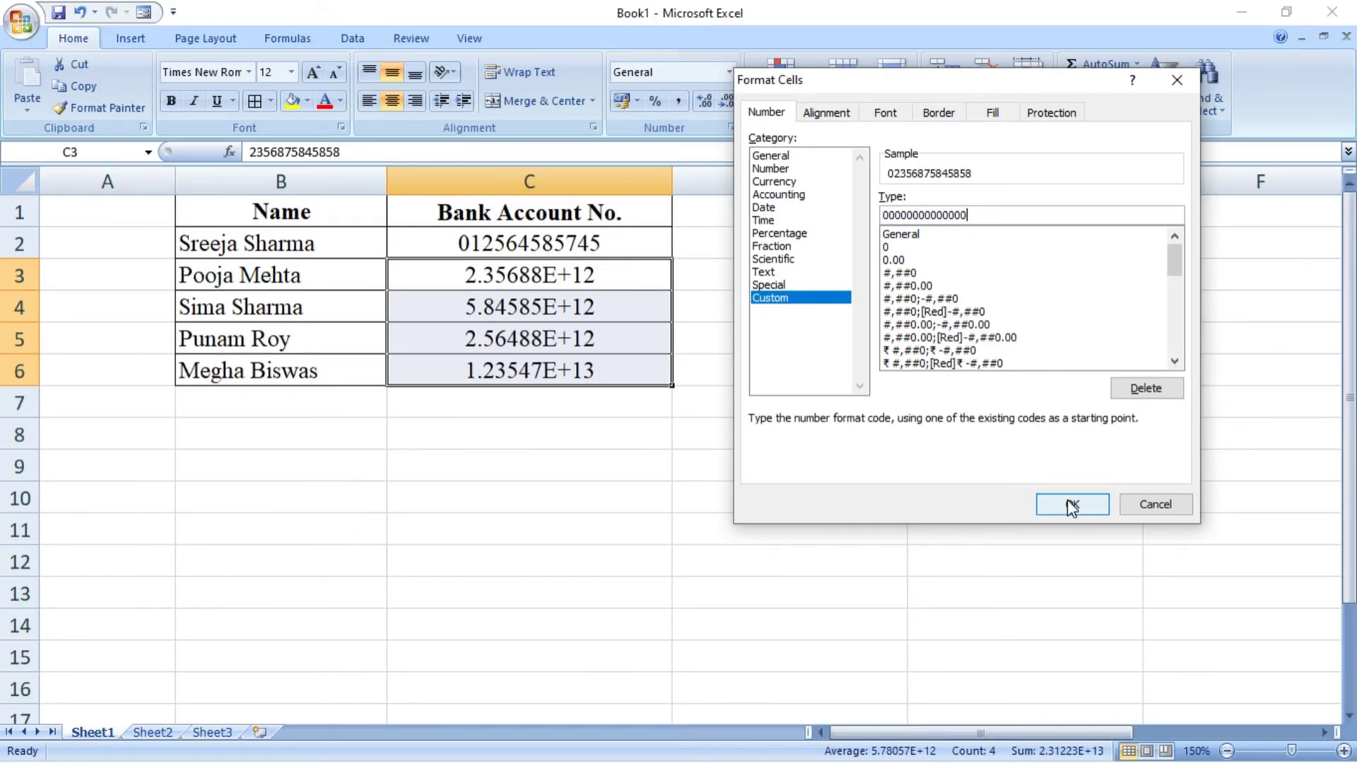
click(1067, 500)
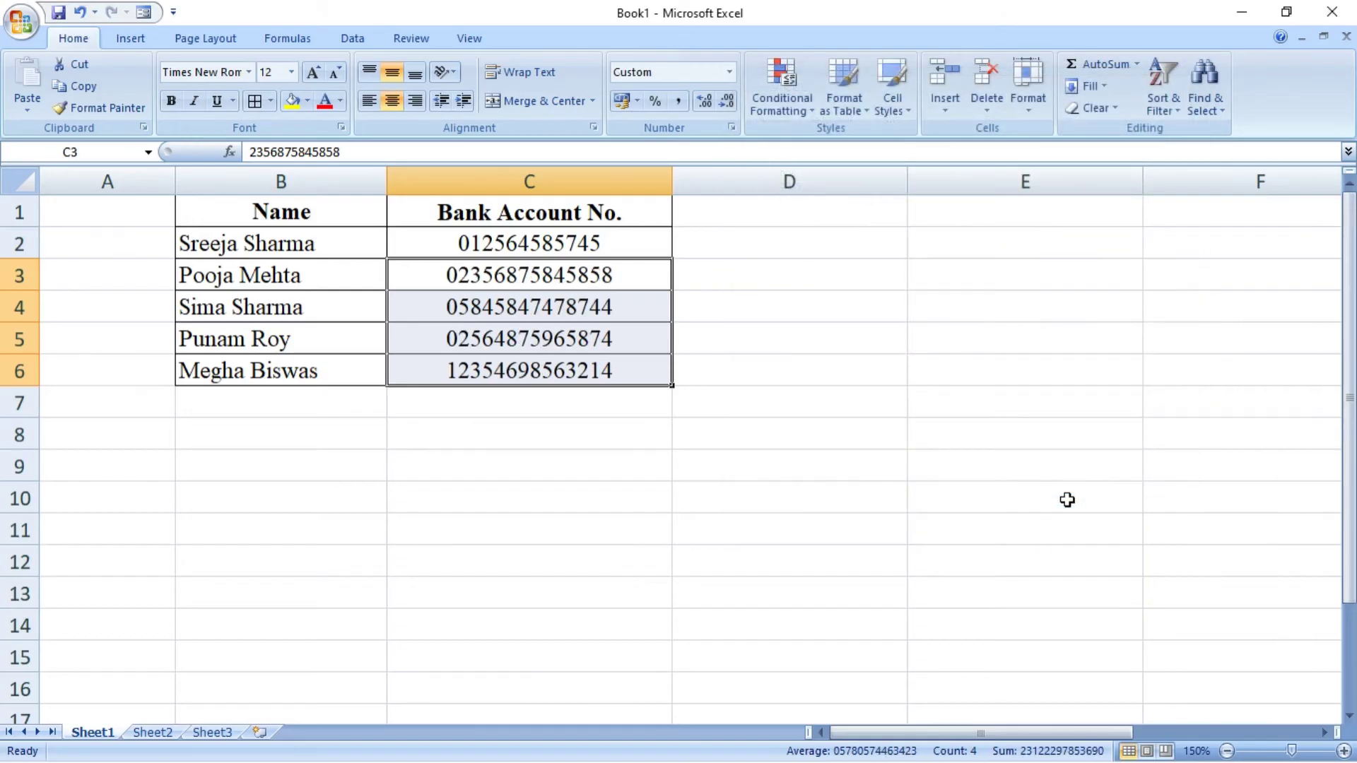
click(798, 278)
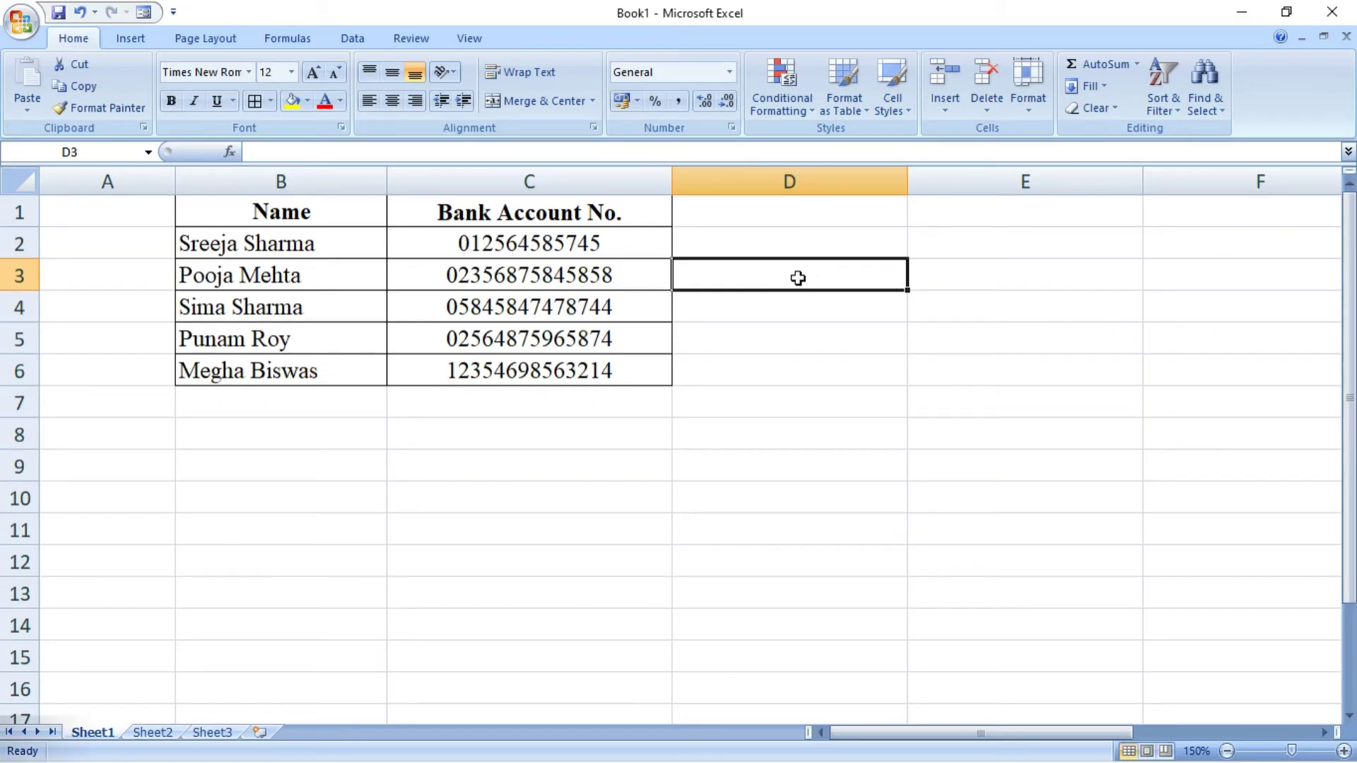
key(Up)
key(Up)
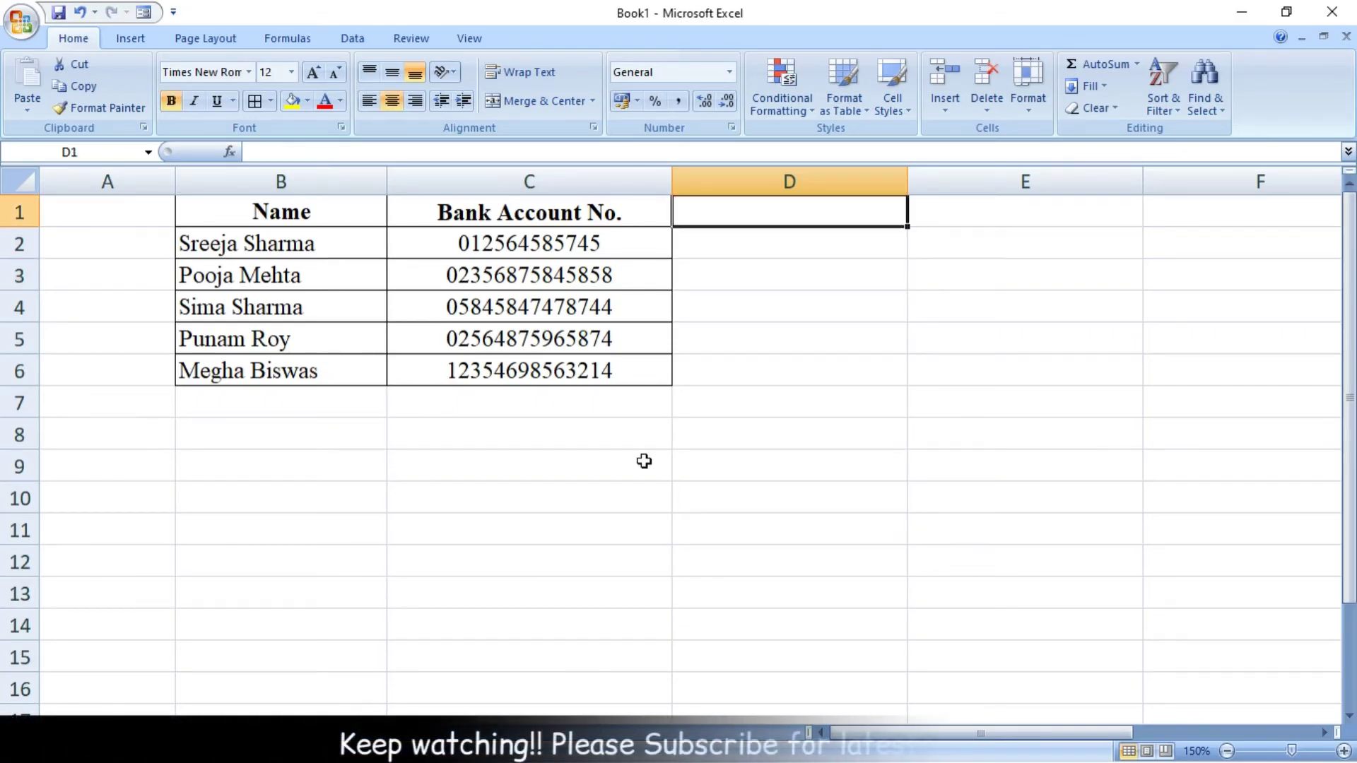
click(616, 442)
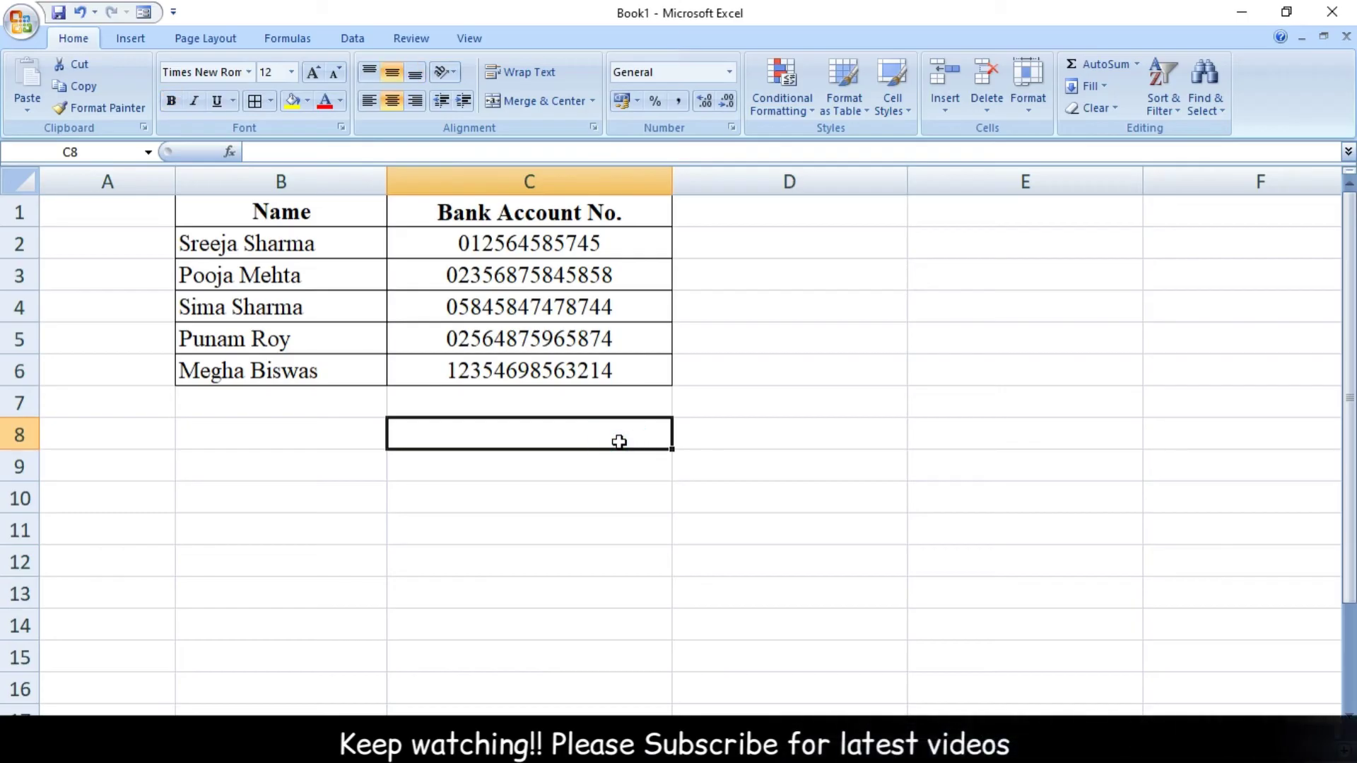
- Enter 2568, 7890, 5686, 7466 in C8:C11 and =TEXT(C8,"00000") in D8
text(2568 7890 5686 7466)
key(Return)
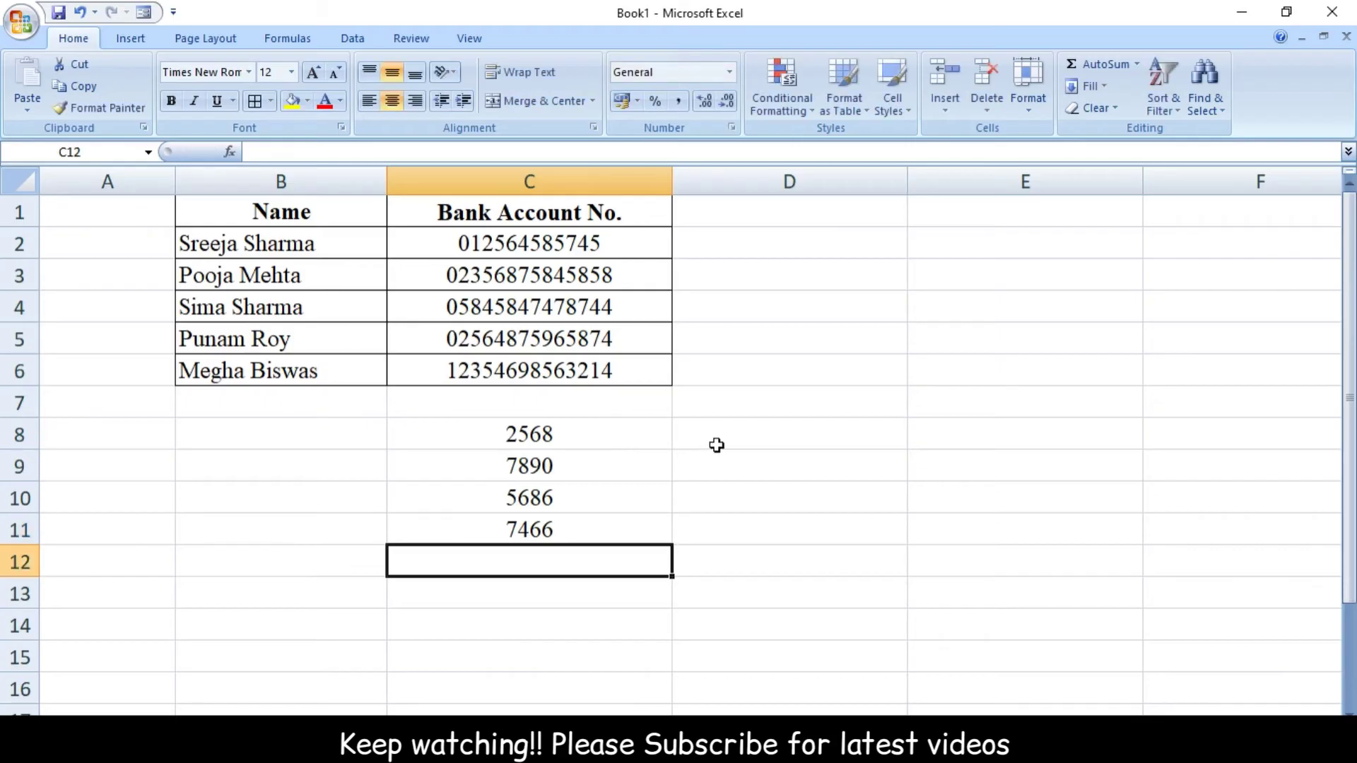
click(716, 444)
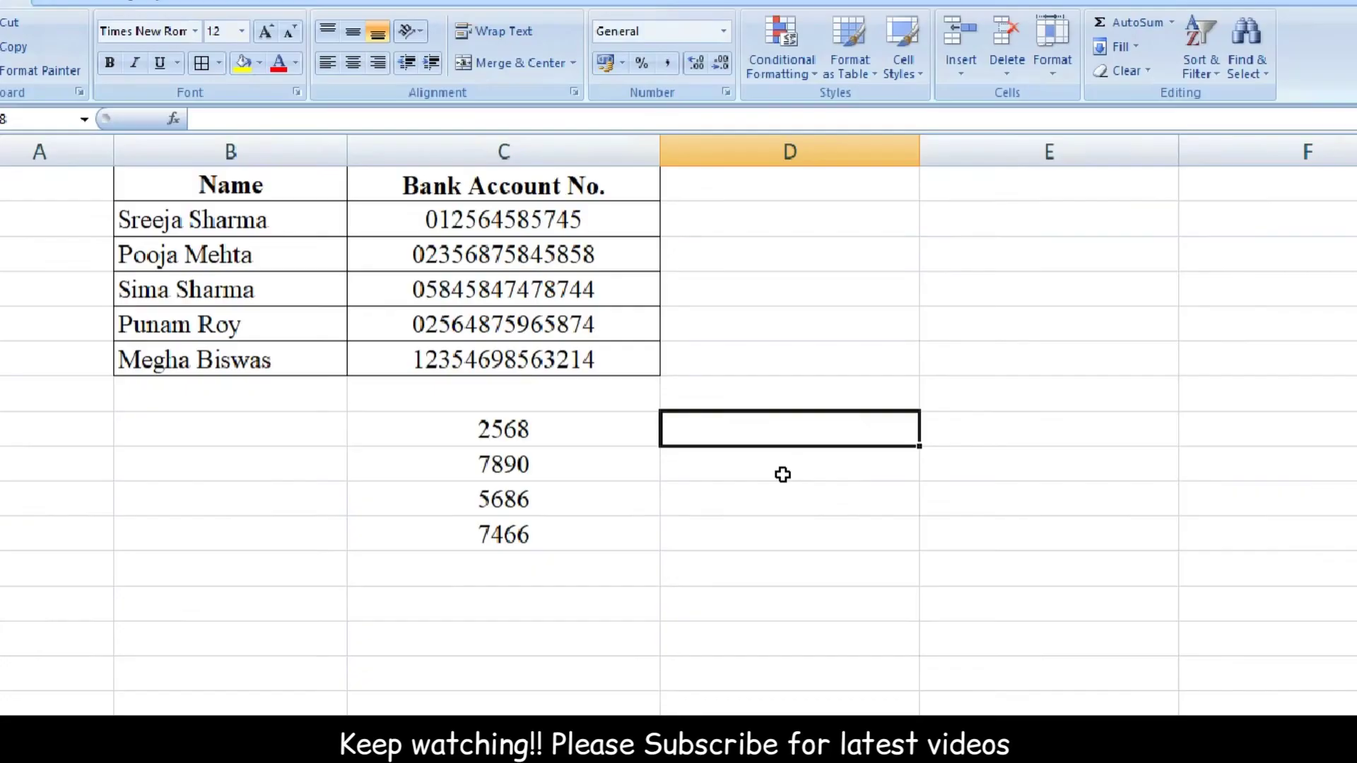
text(=)
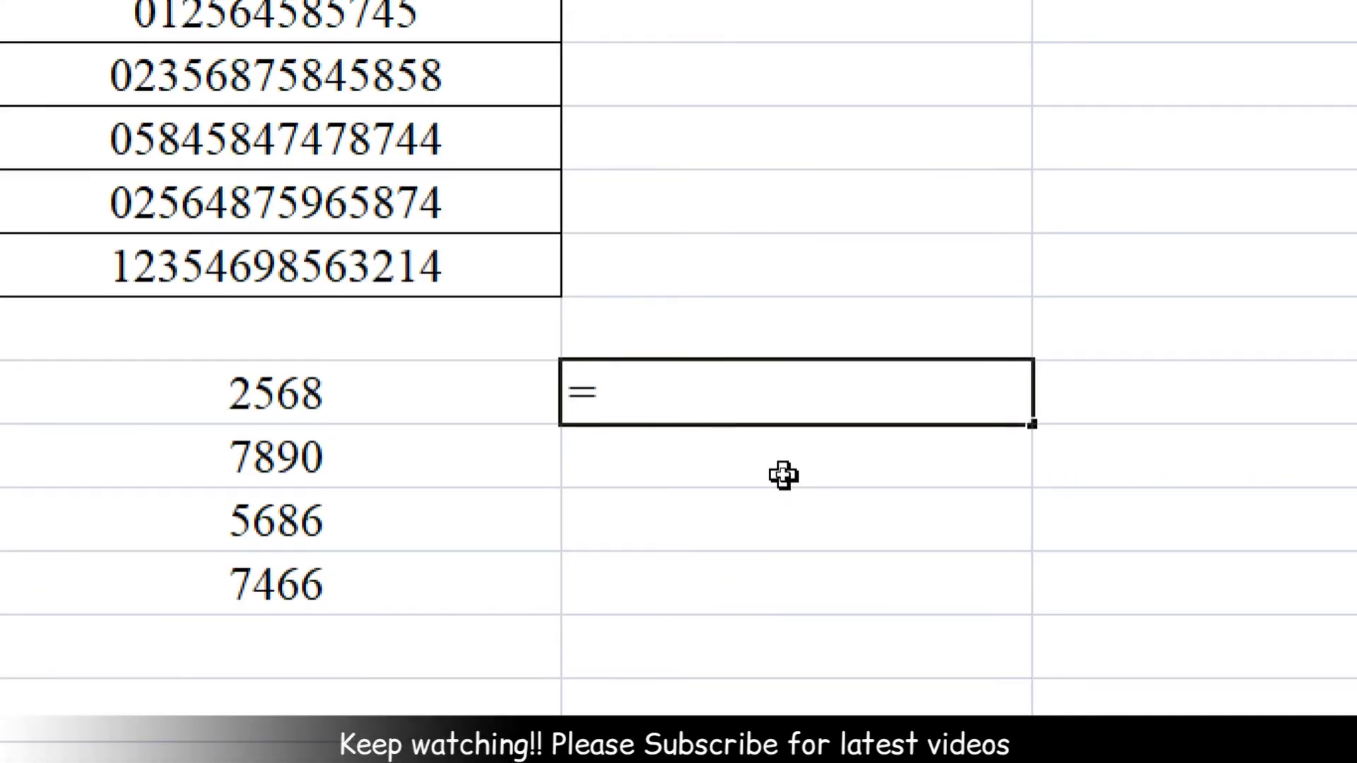
text(text)
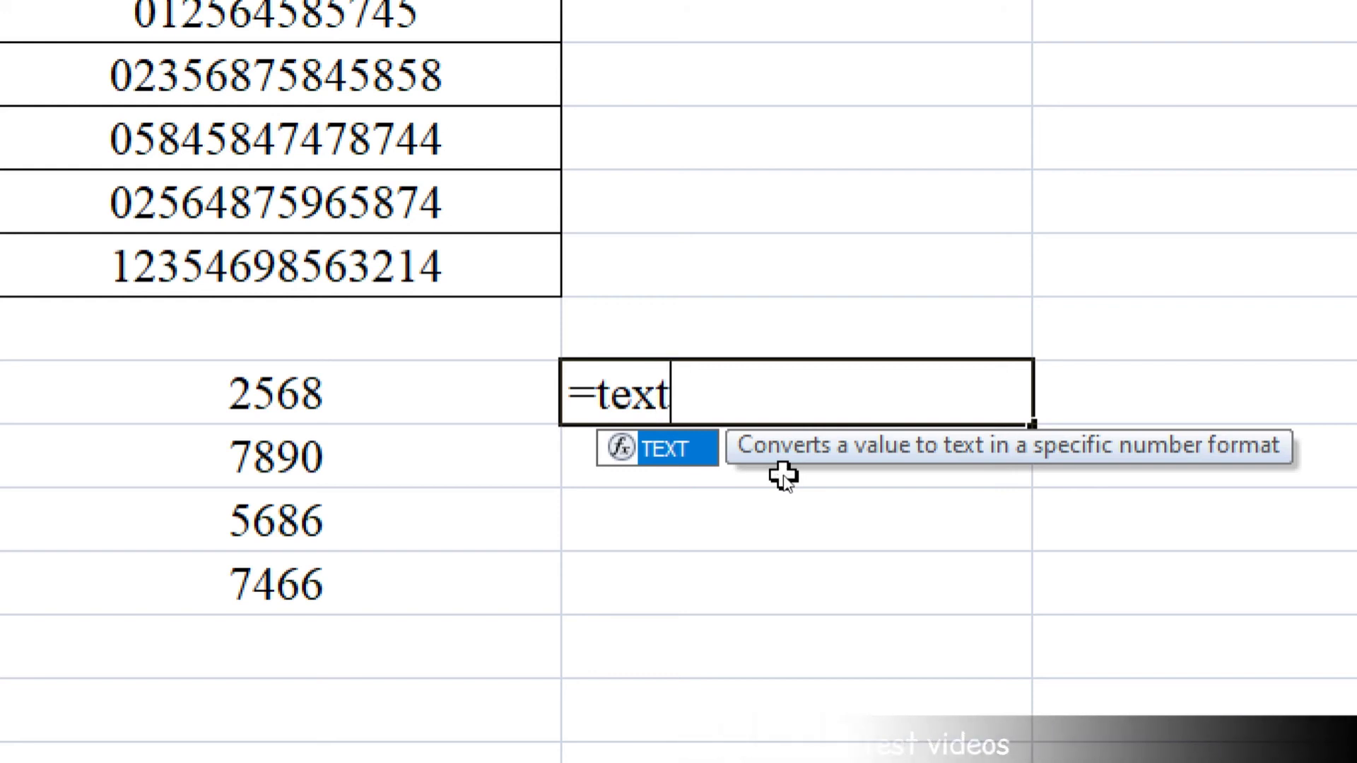
text(()
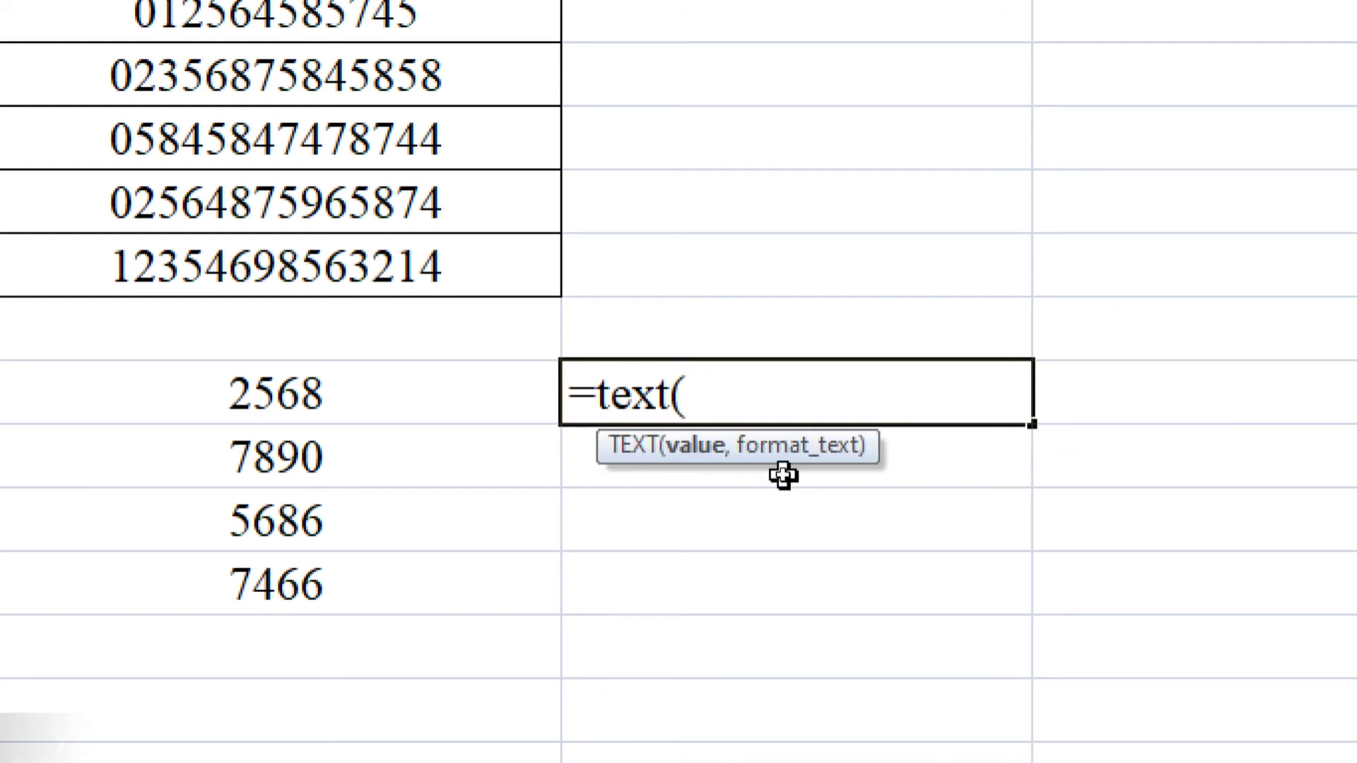
click(425, 400)
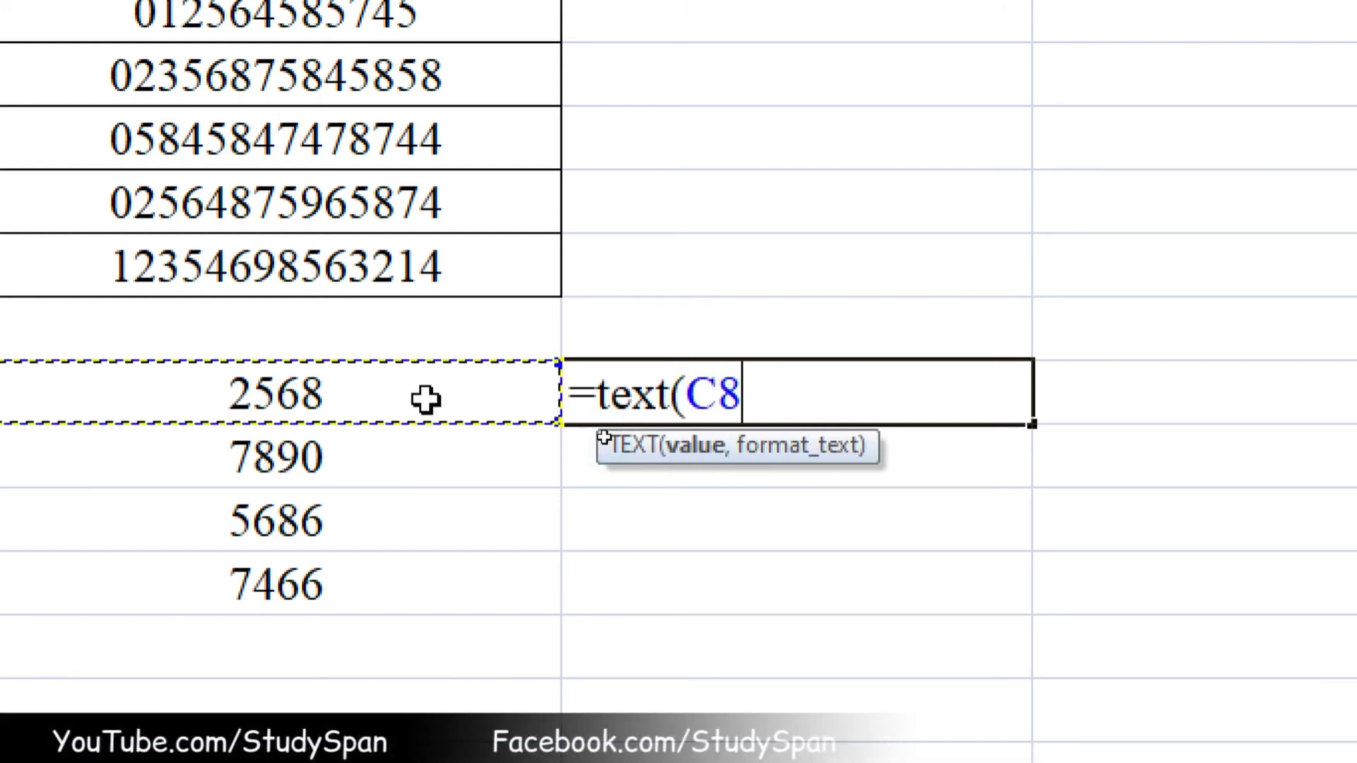
text(,)
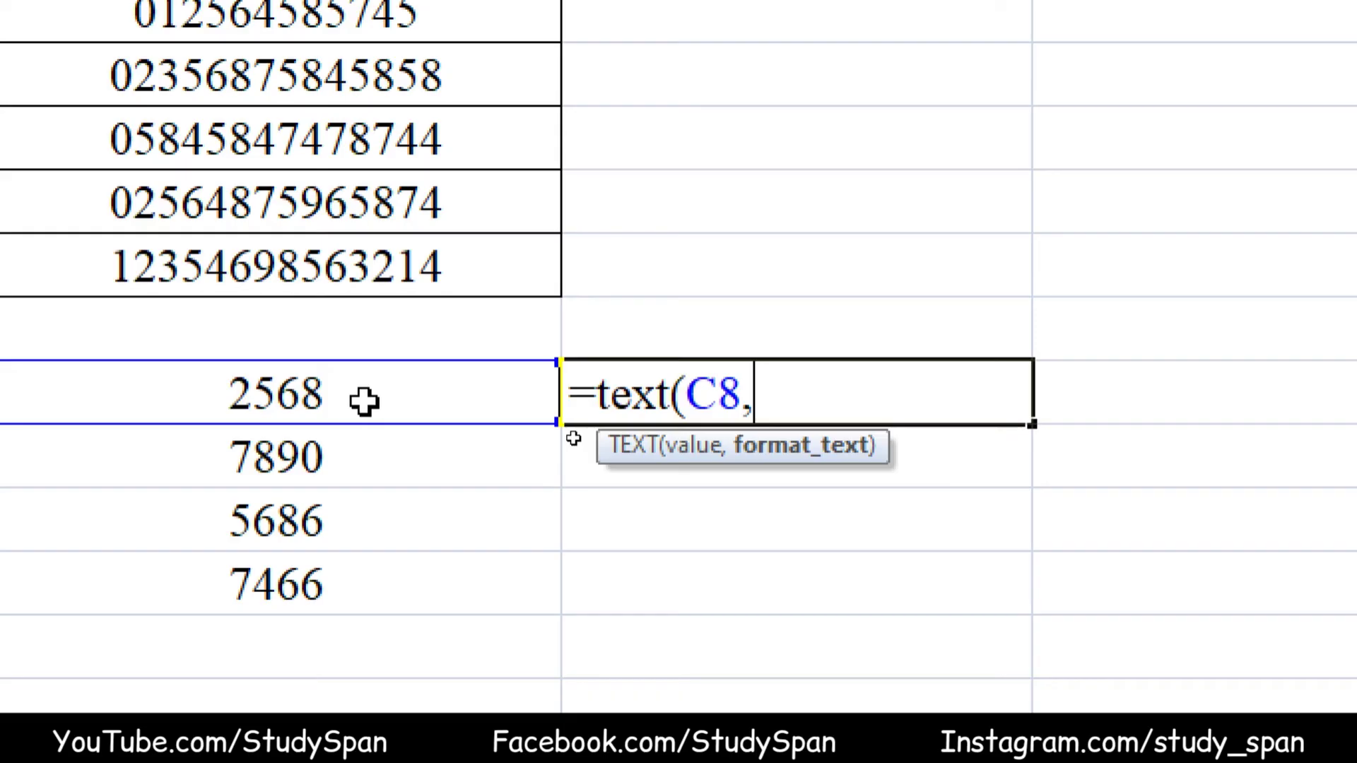
text("0)
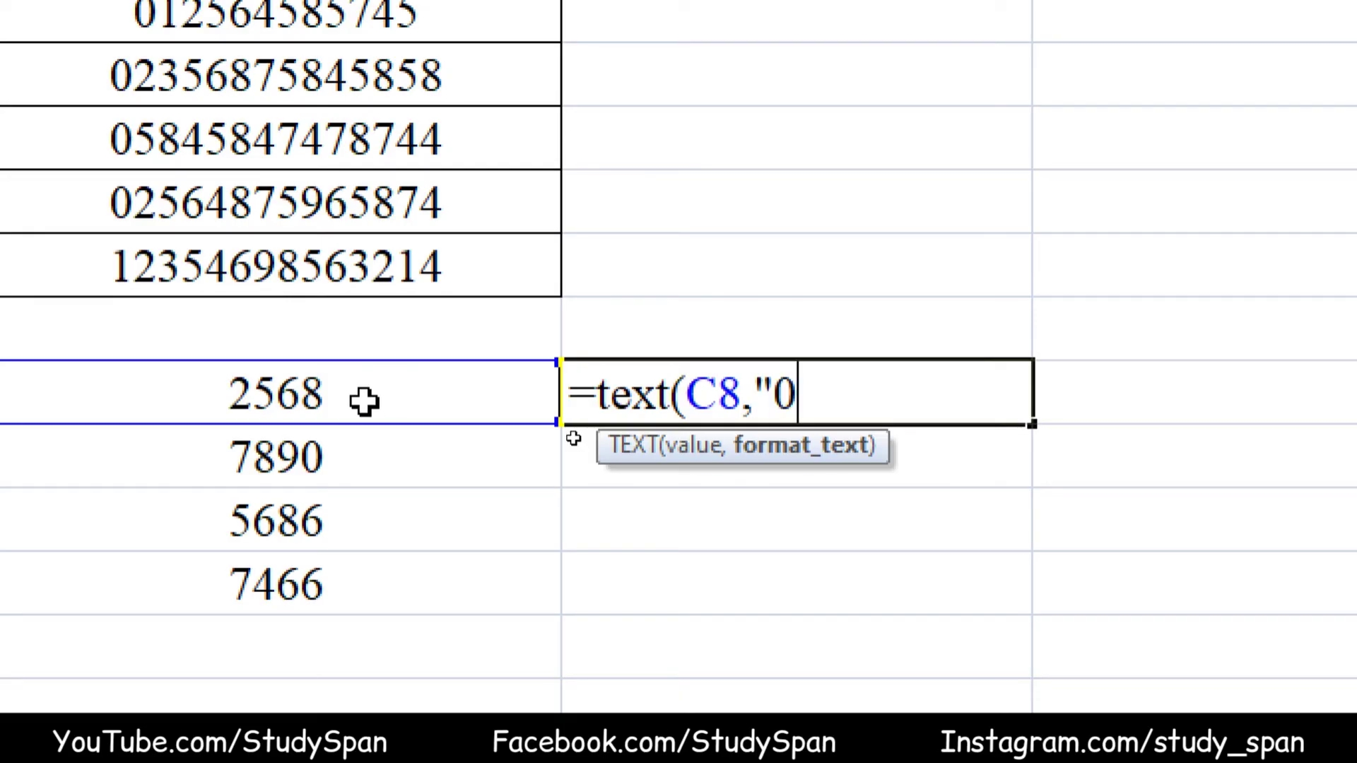
text(0000)
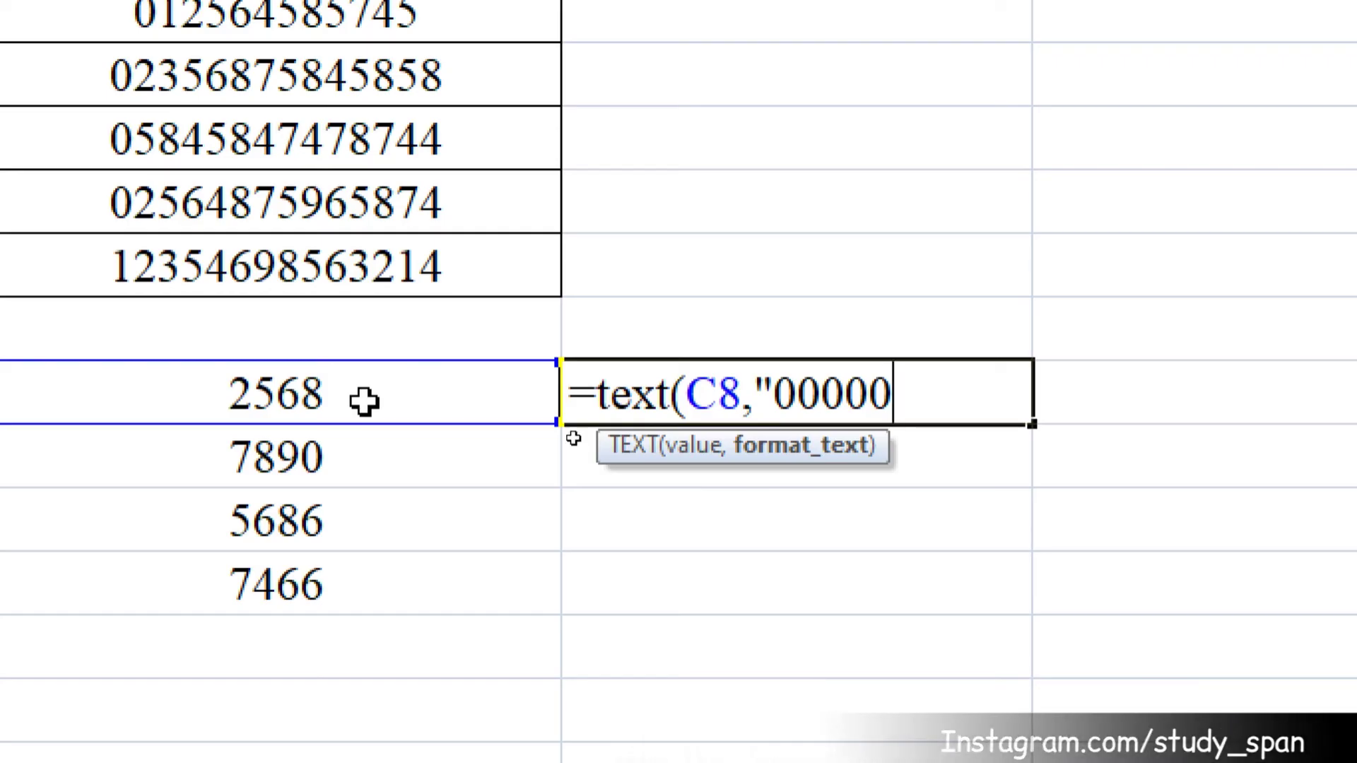
text(")
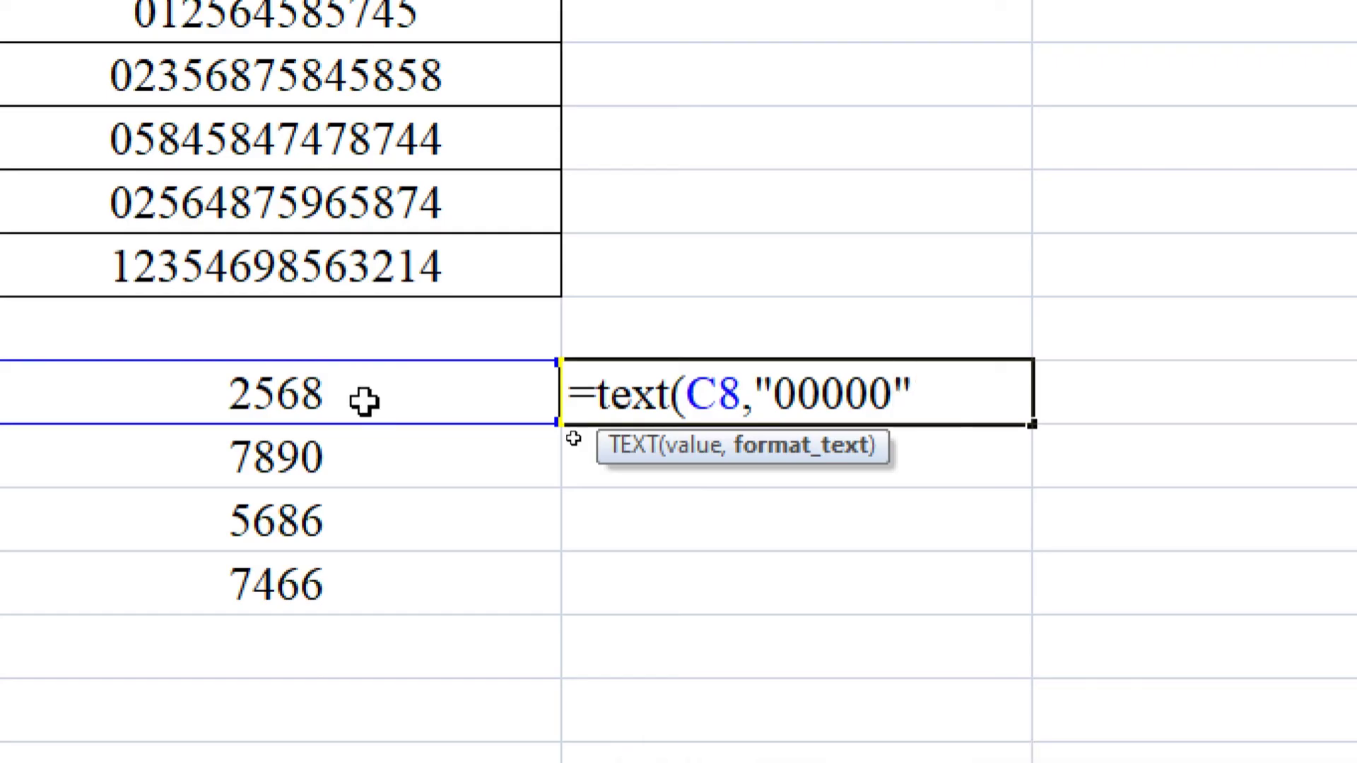
text())
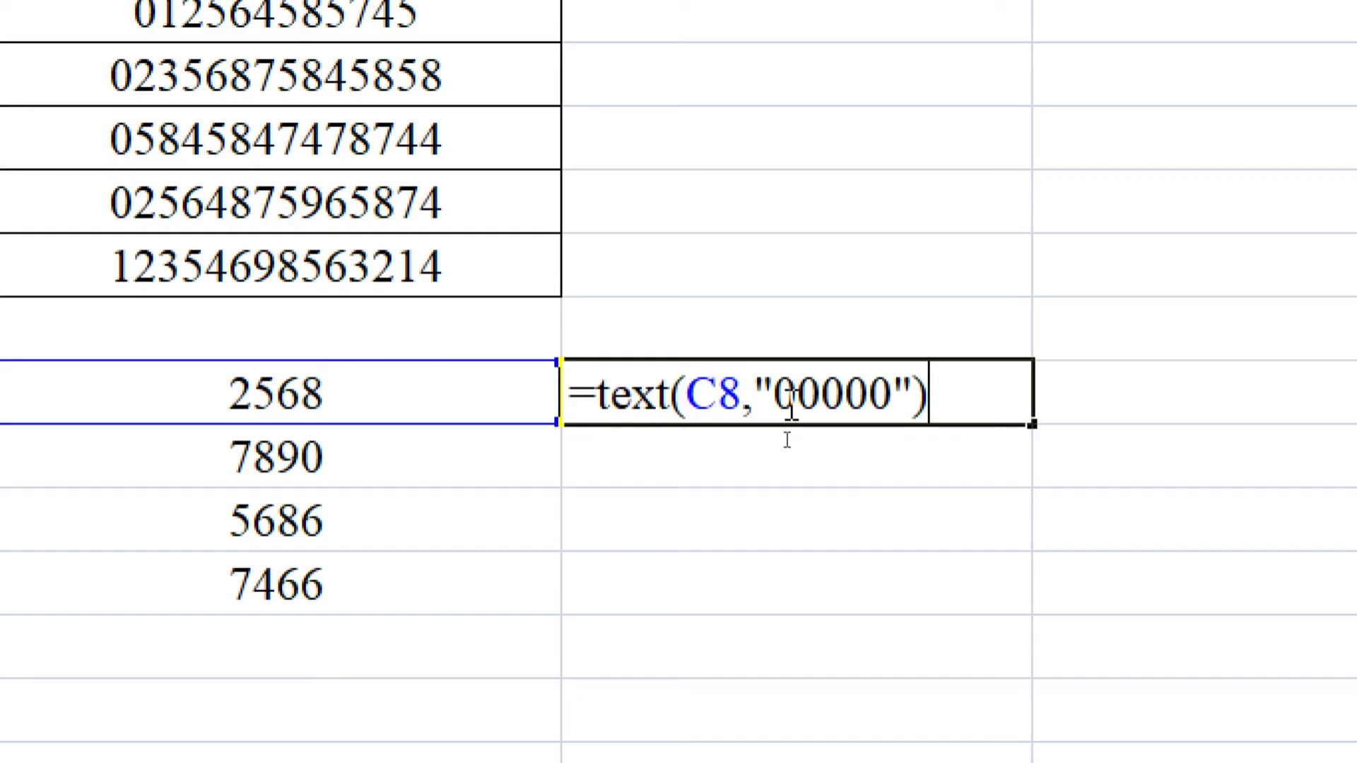
key(Return)
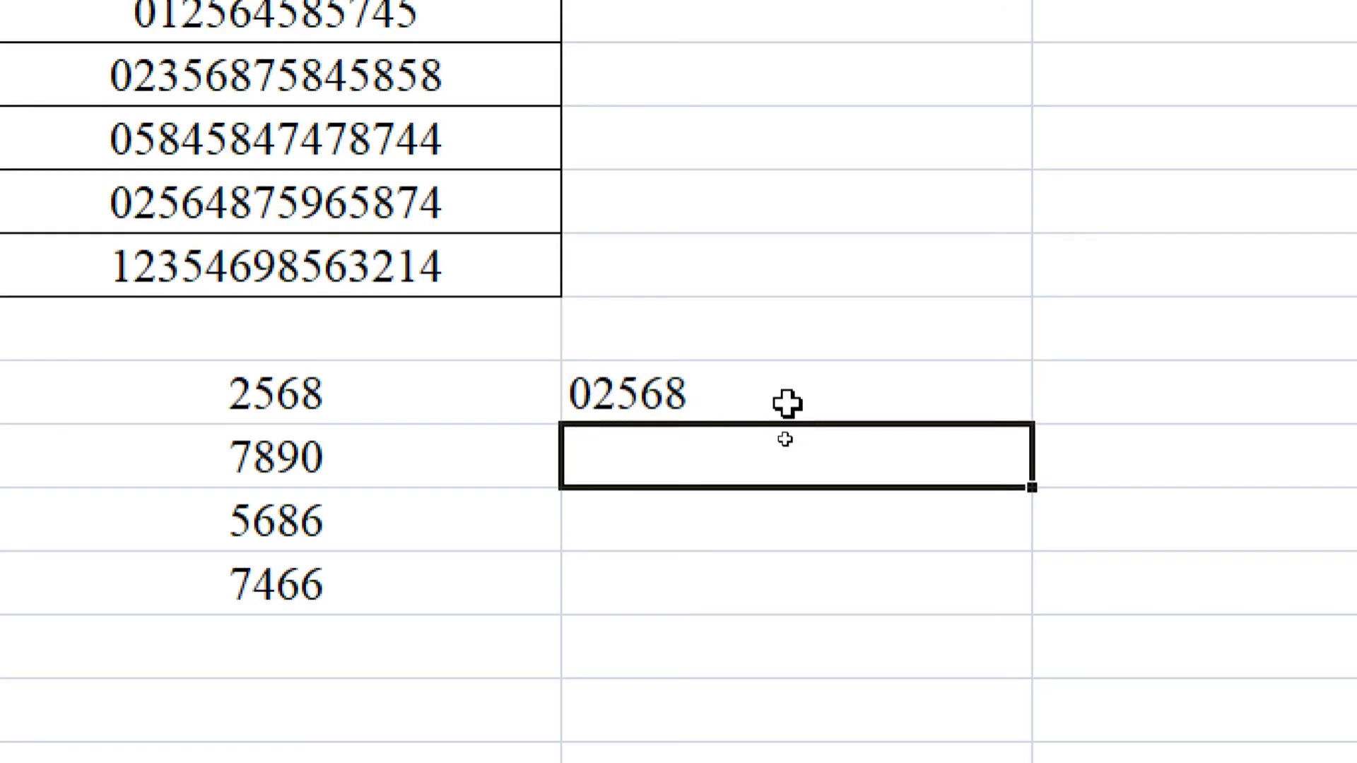
- Fill D8's TEXT formula down to D11, giving 02568, 07890, 05686 and 07466
click(787, 403)
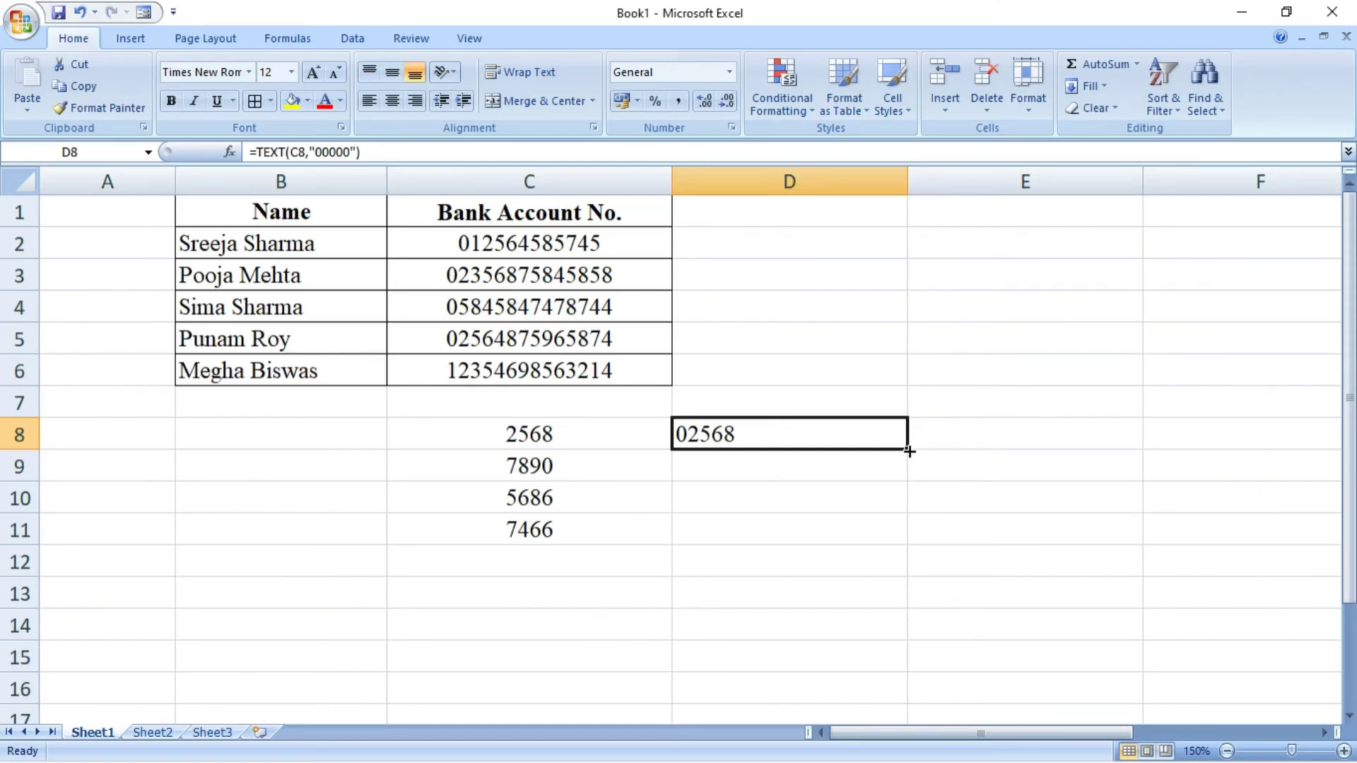
drag(909, 451, 900, 545)
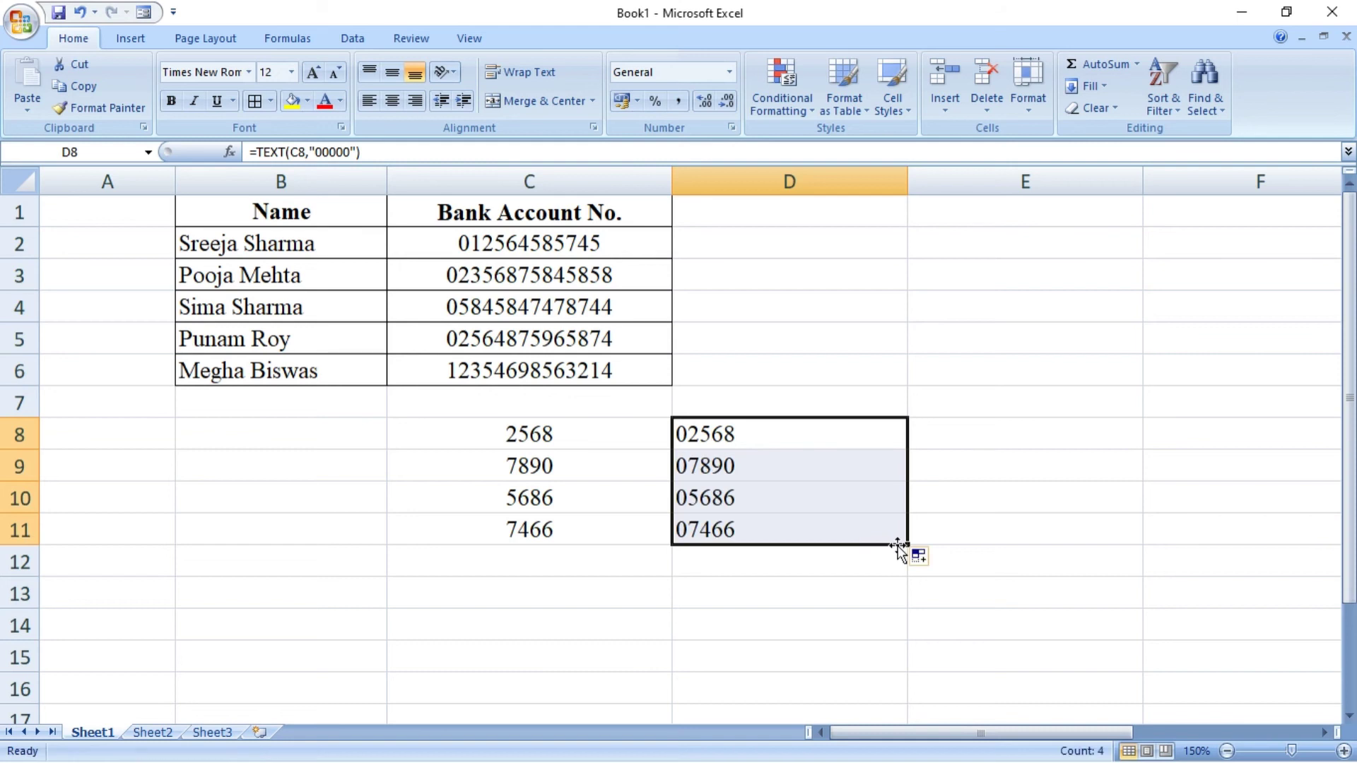
click(994, 548)
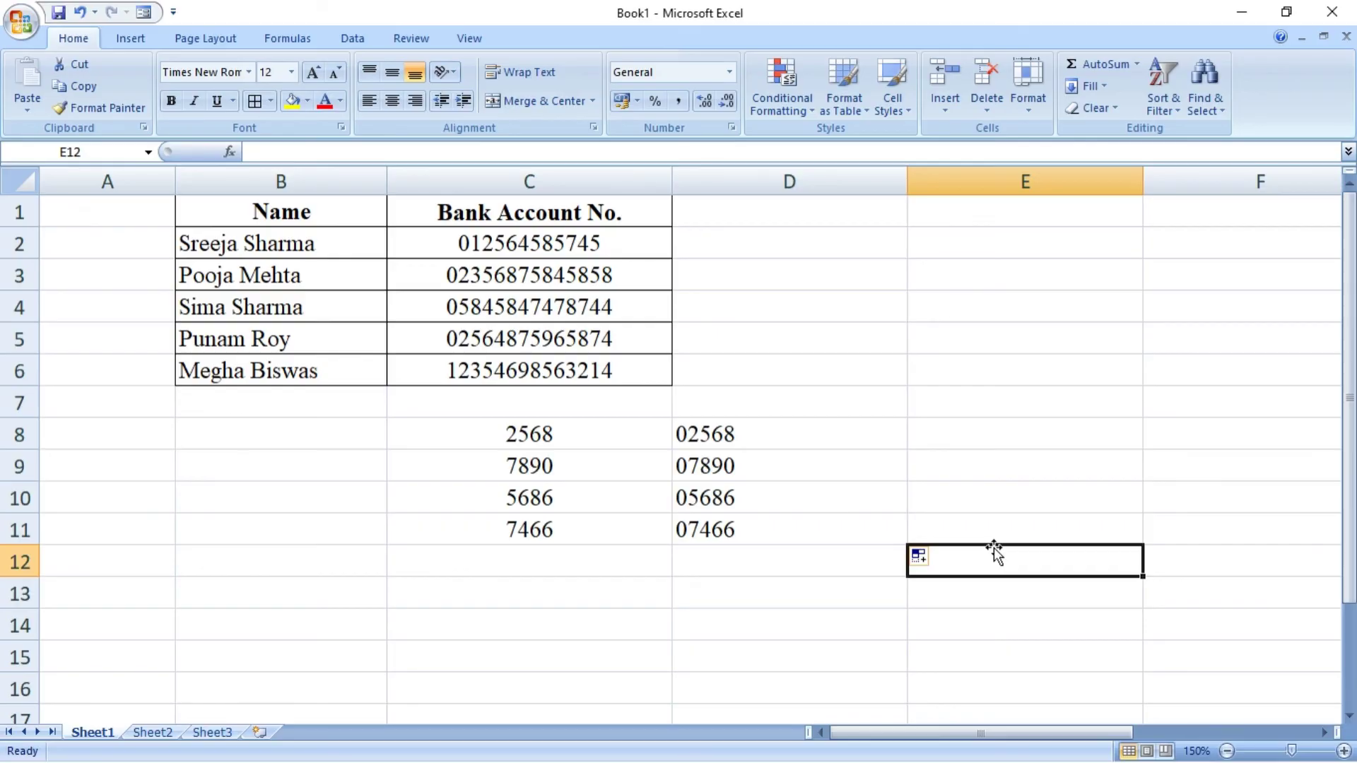
- Change D8's TEXT format to "000000" so it returns 002568
click(854, 448)
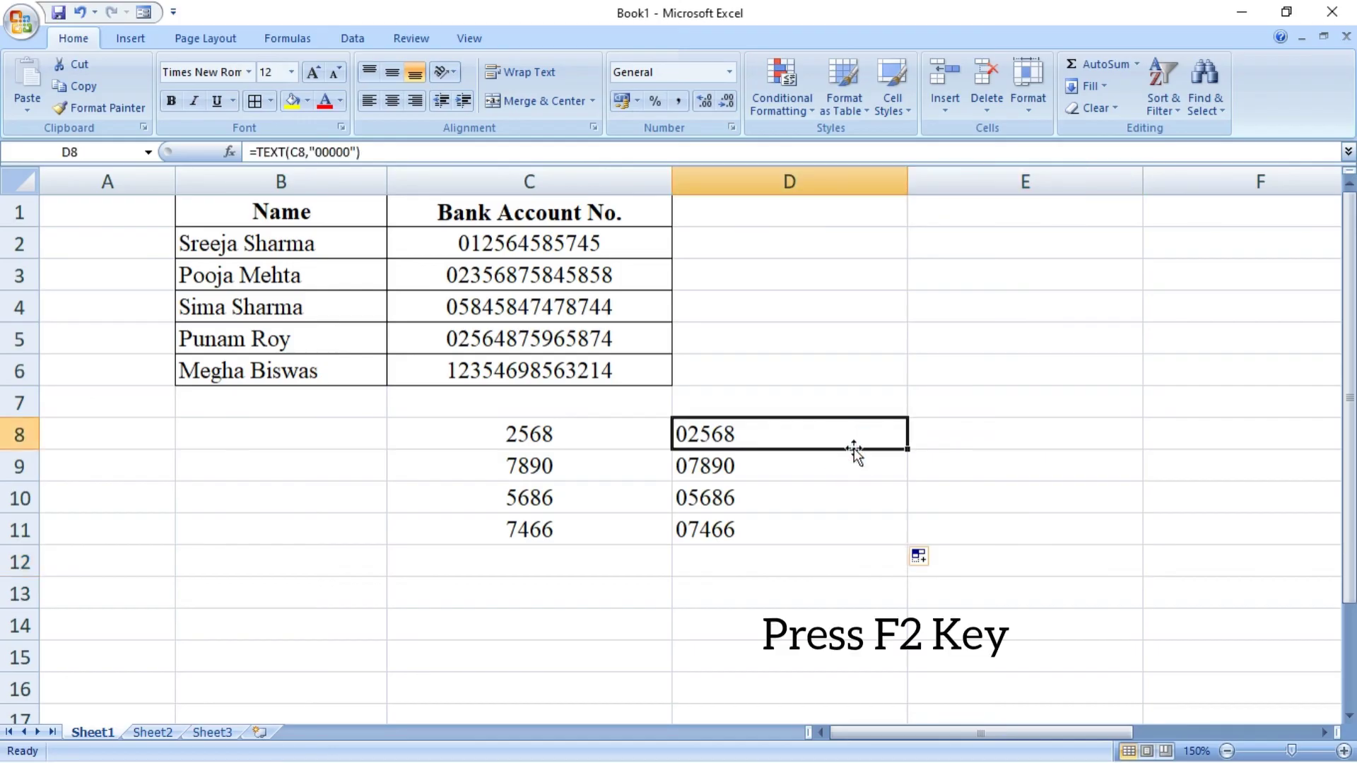
key(F2)
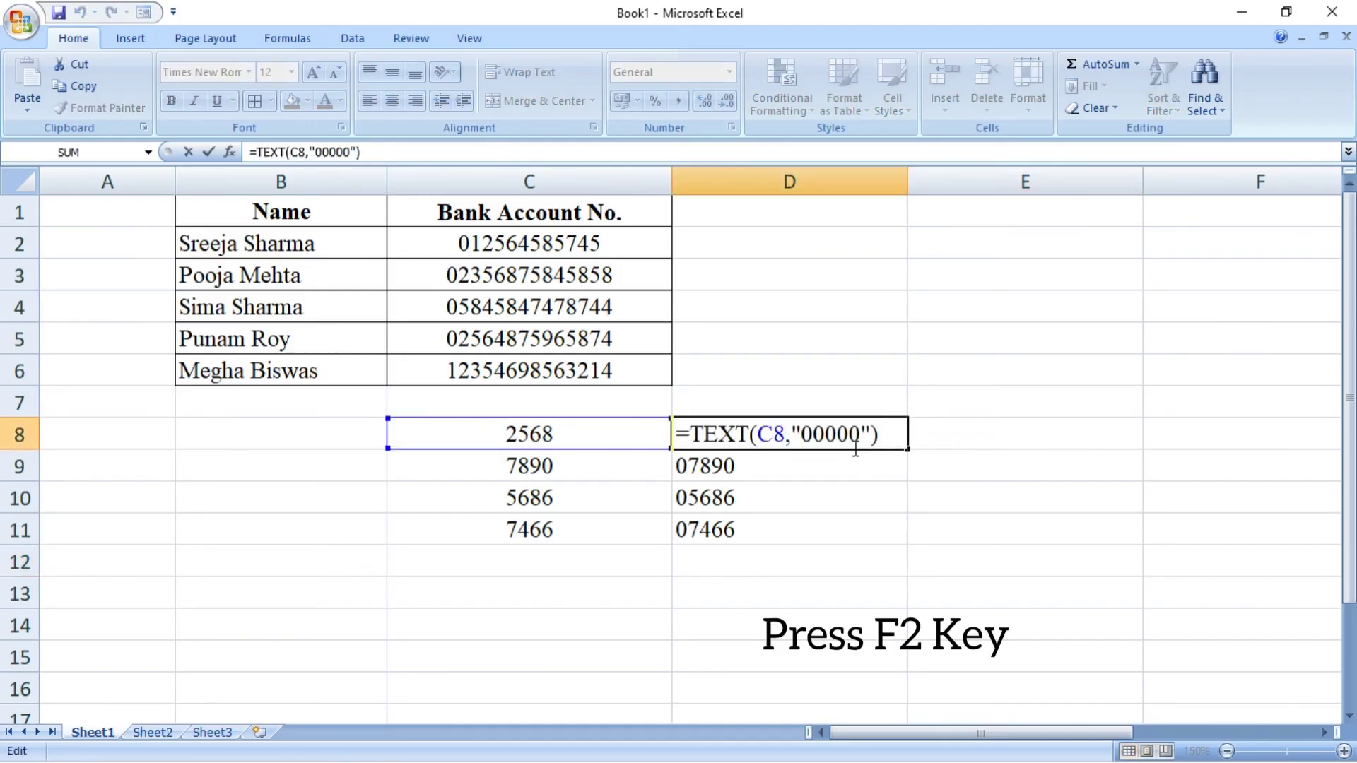
click(862, 434)
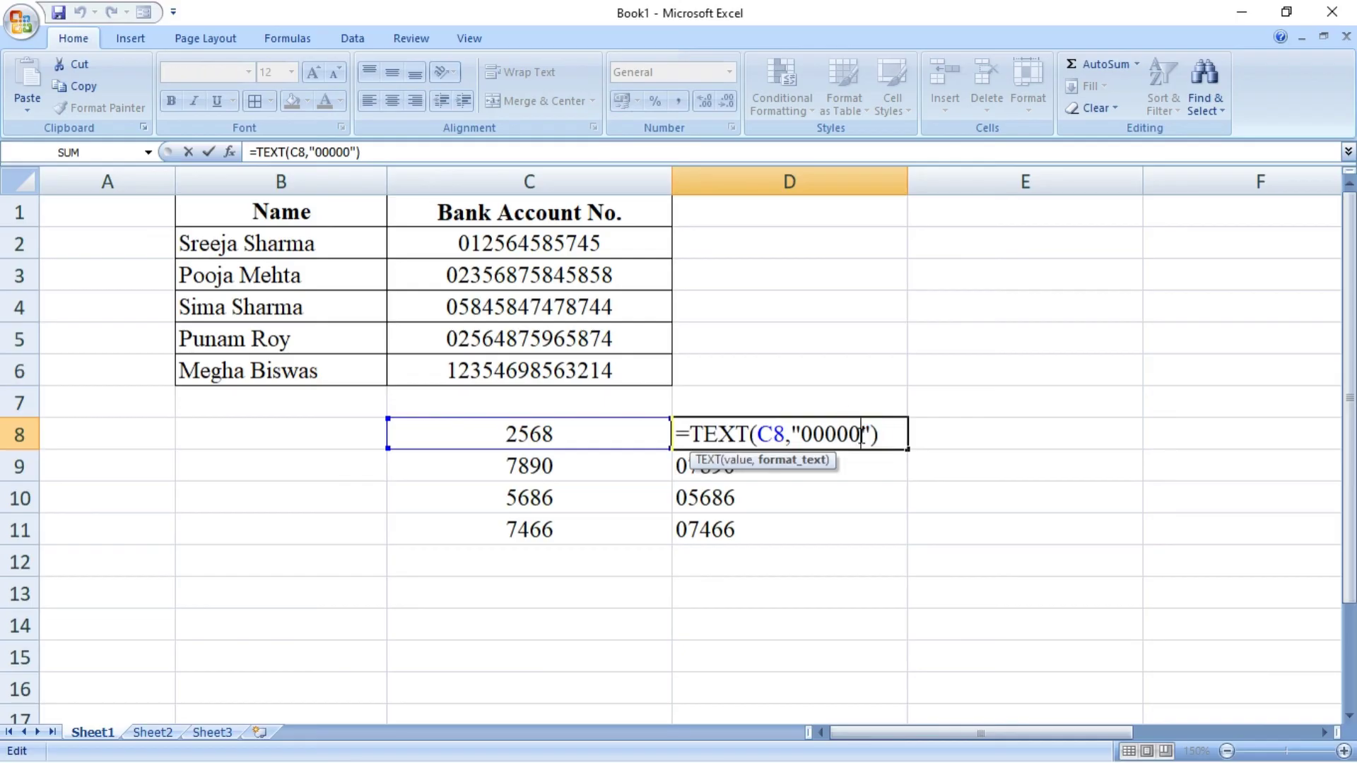
text(0)
key(Return)
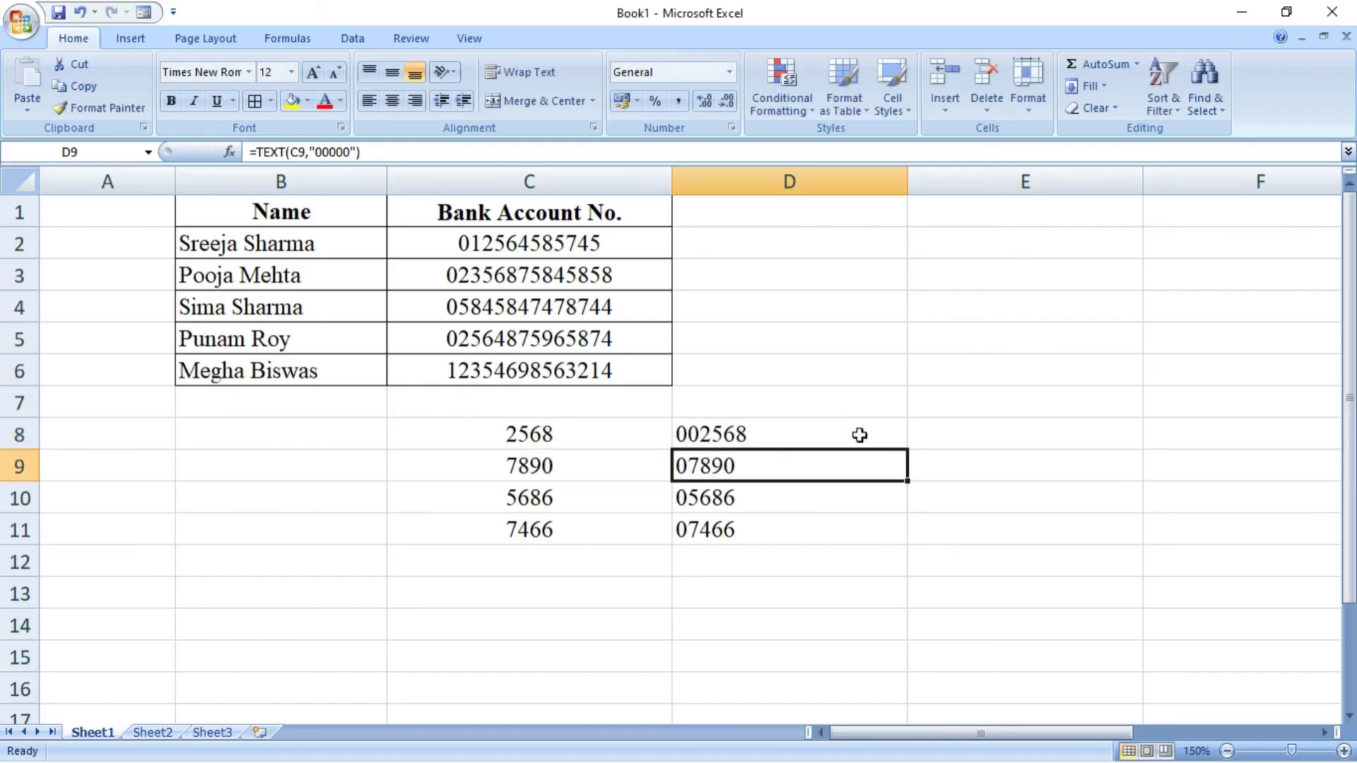
- Copy the six-digit formula down to D11, giving 007890, 005686 and 007466
click(859, 434)
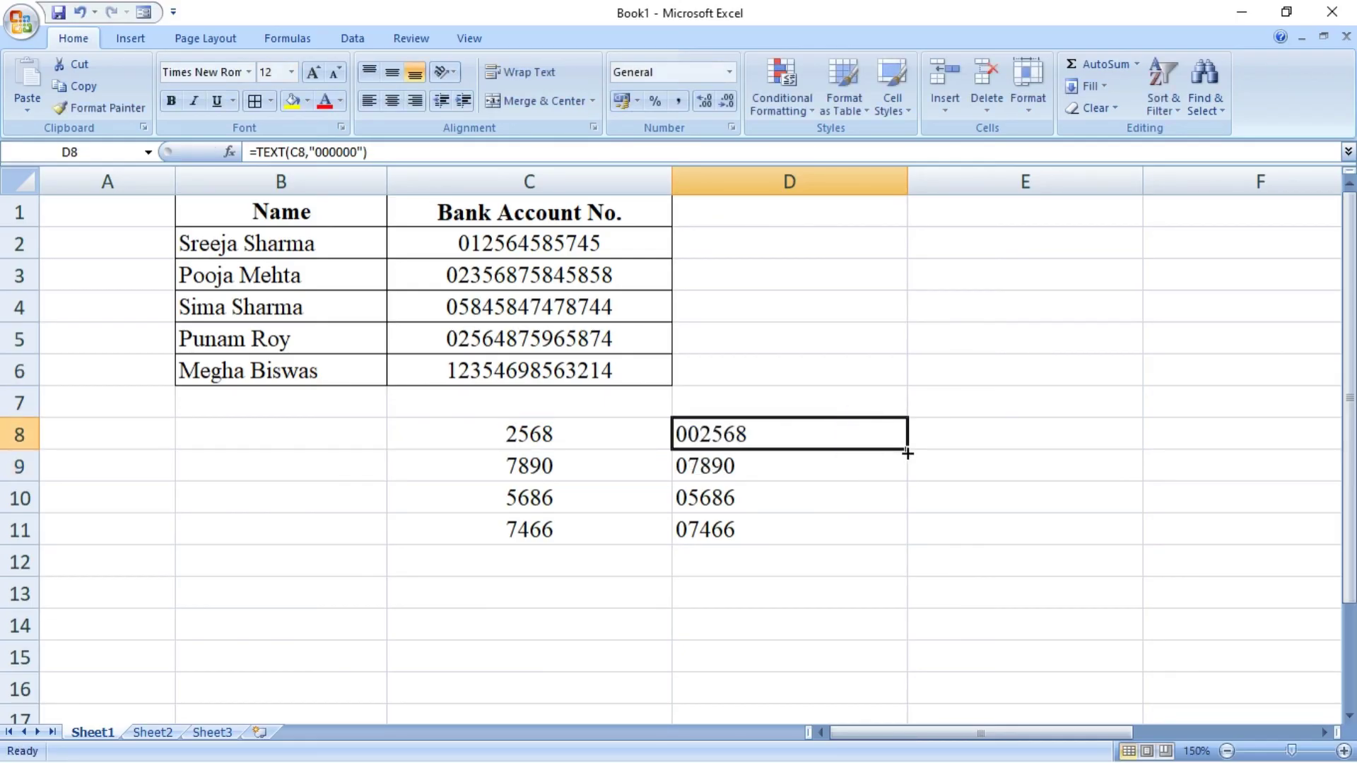
drag(907, 453, 903, 539)
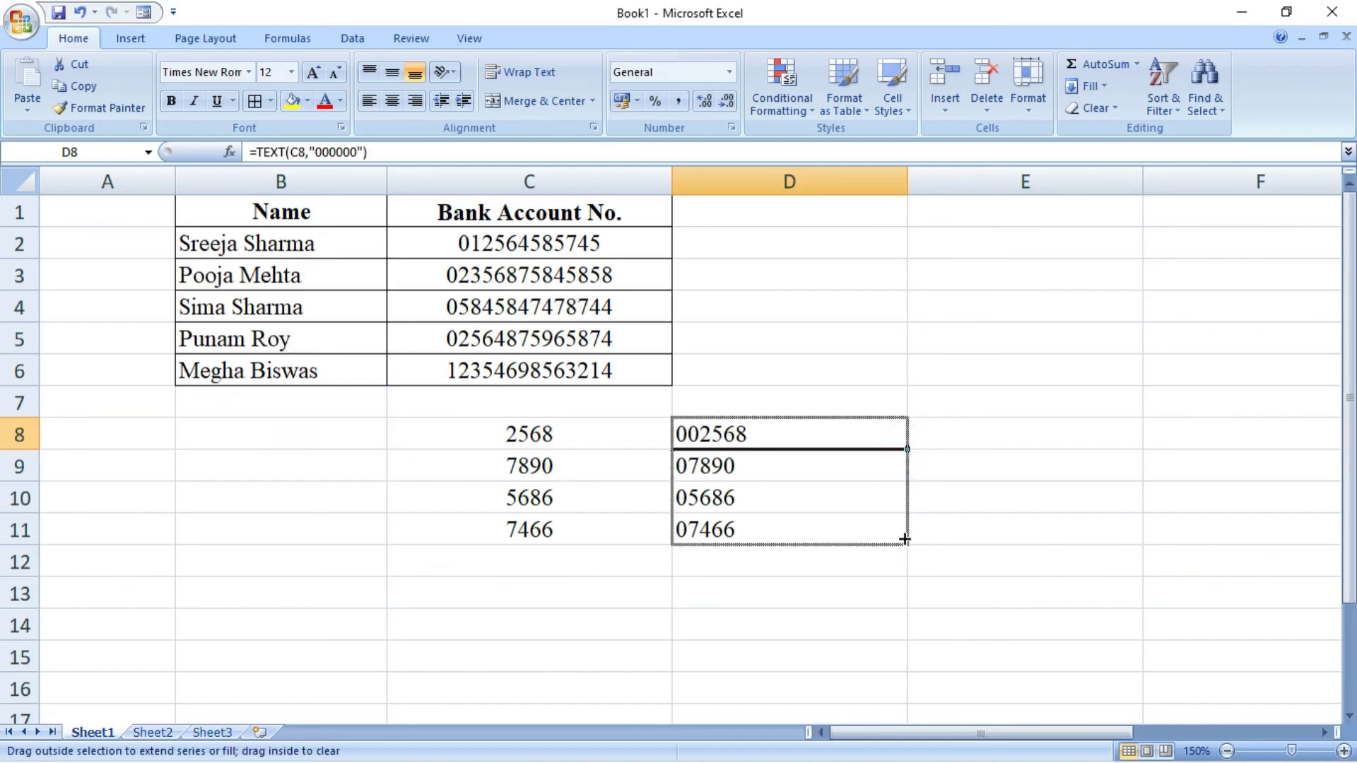
click(955, 530)
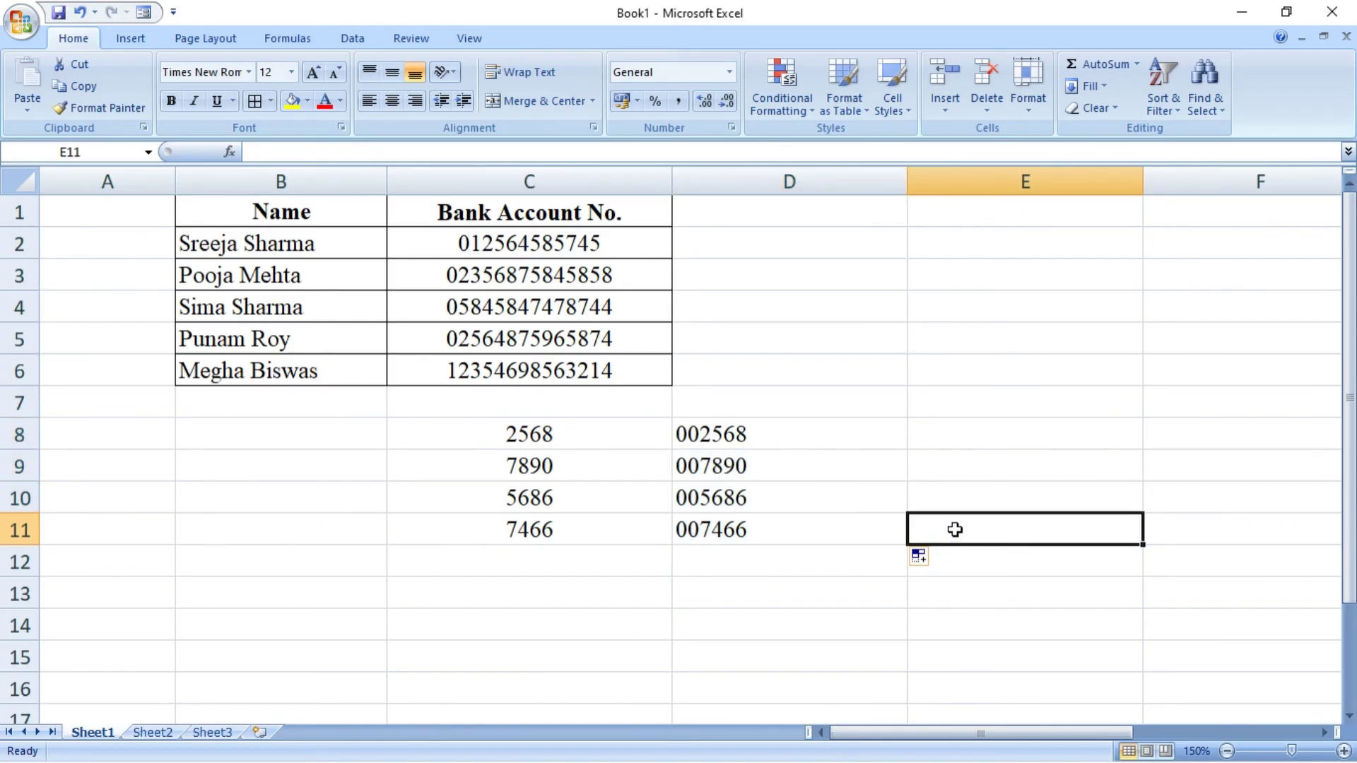